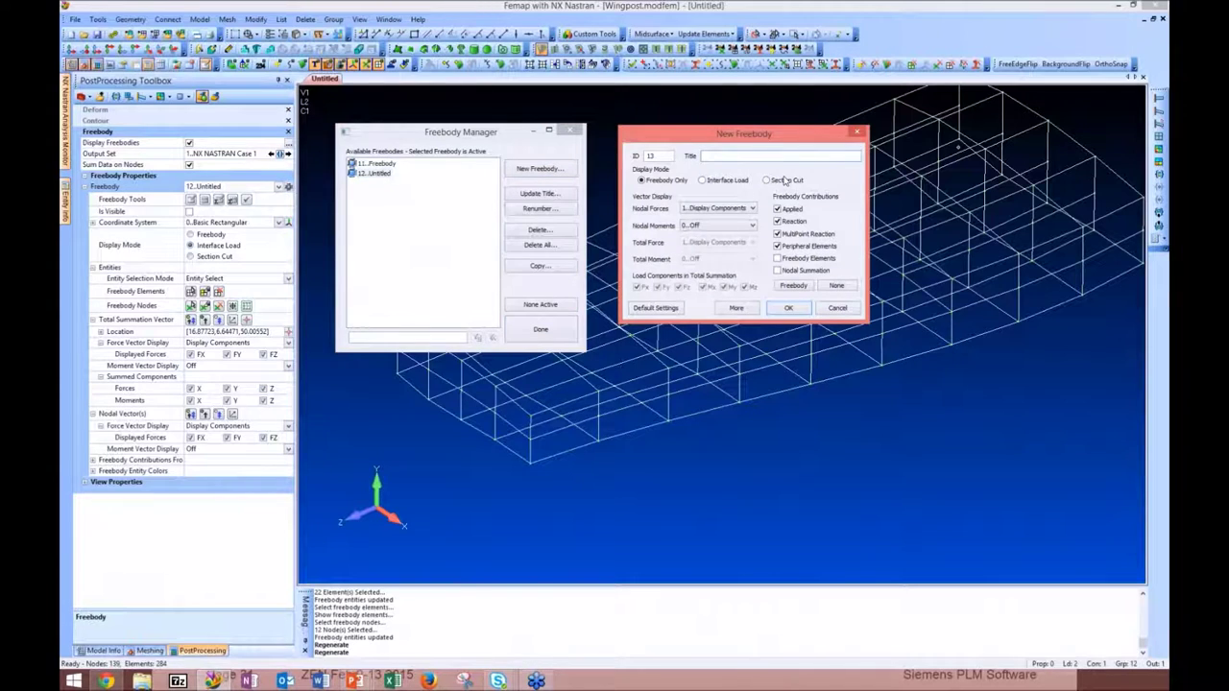
Create freebody 13 in Section Cut display mode, keeping Plane / Normal as its entity selection mode
click(799, 310)
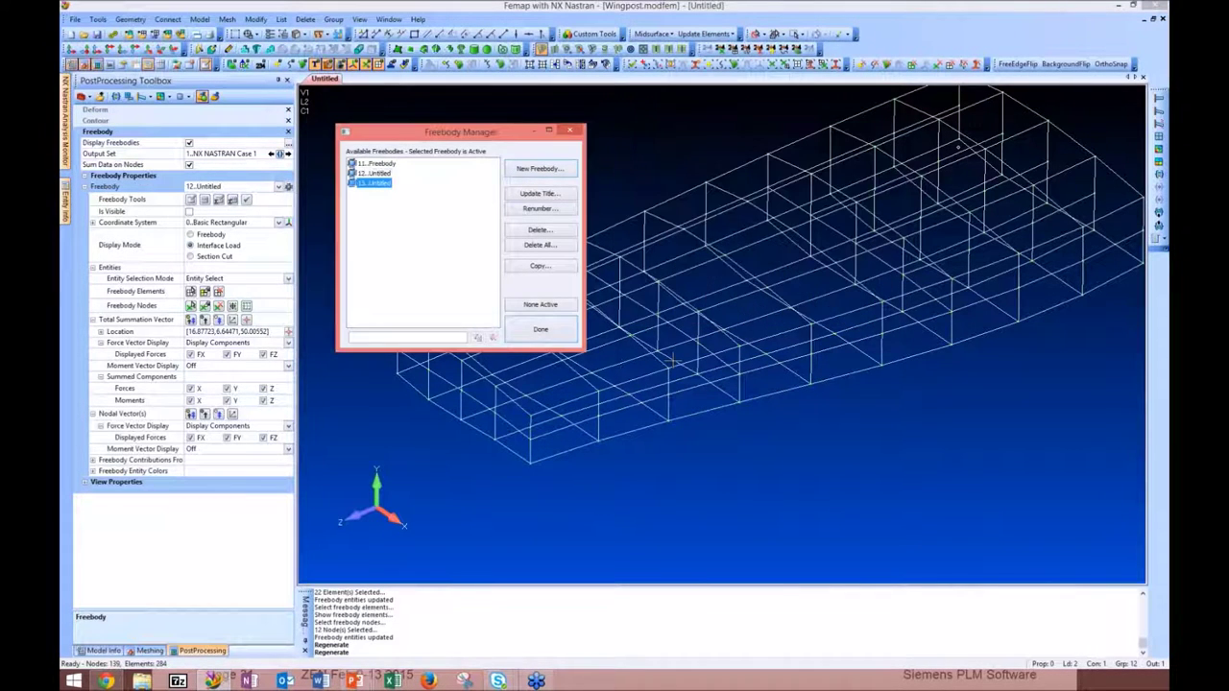
click(541, 329)
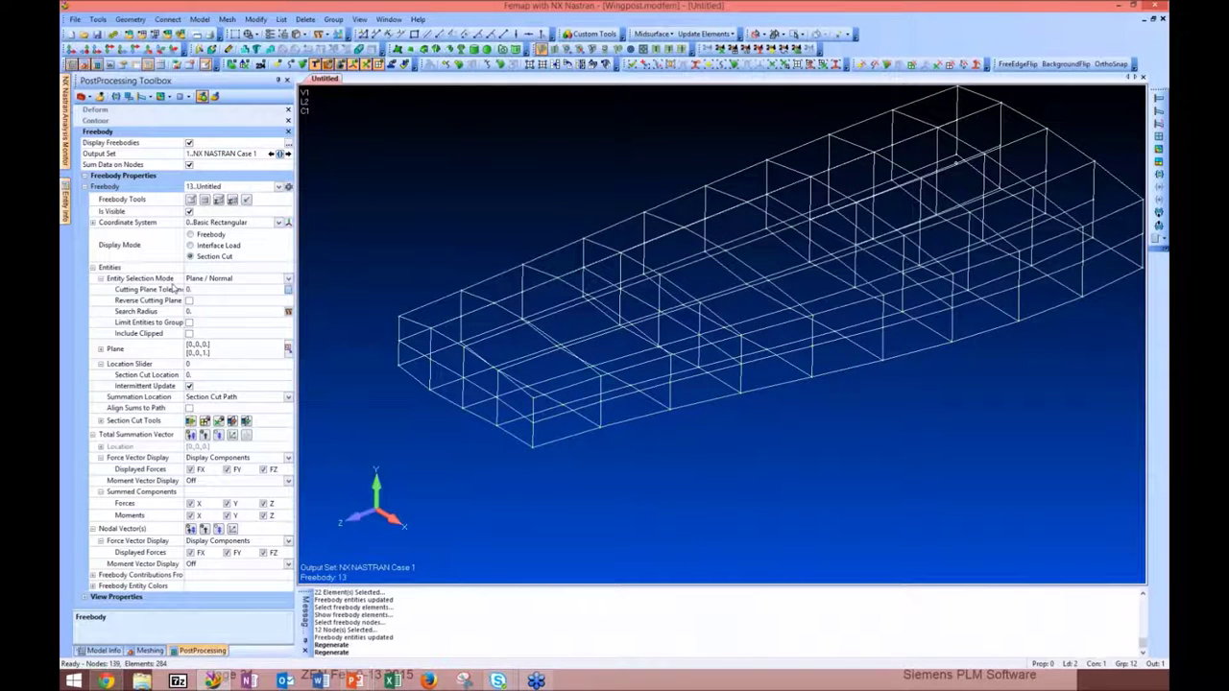
click(288, 278)
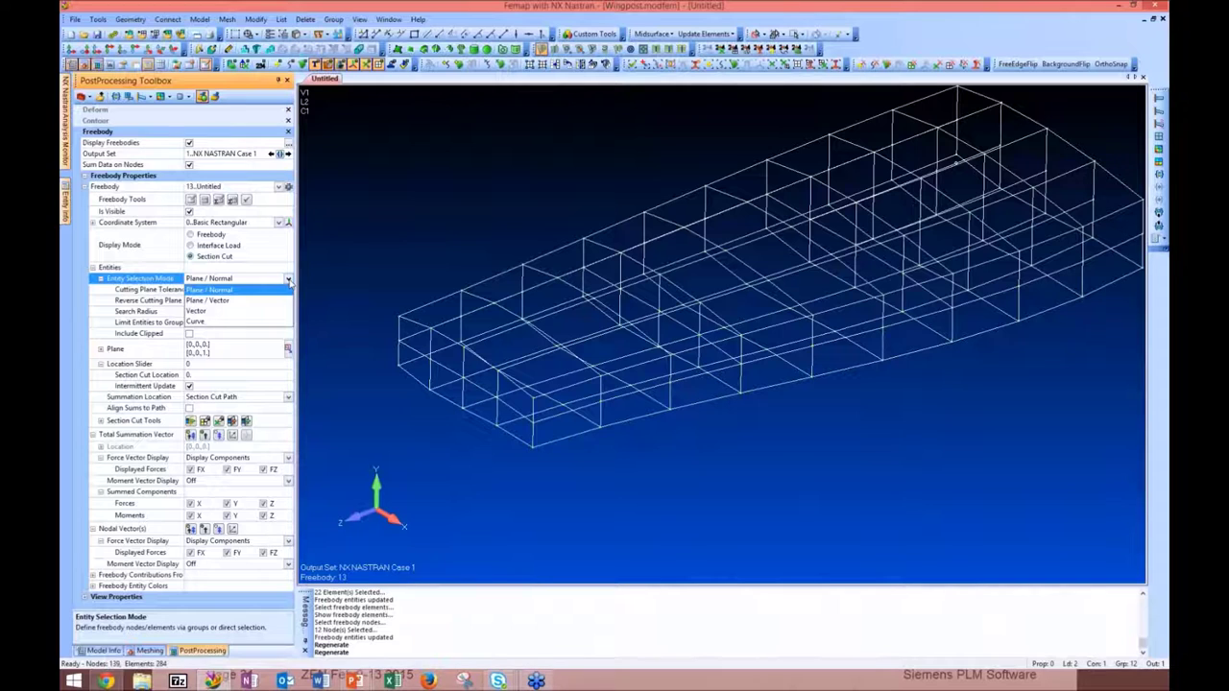
click(336, 266)
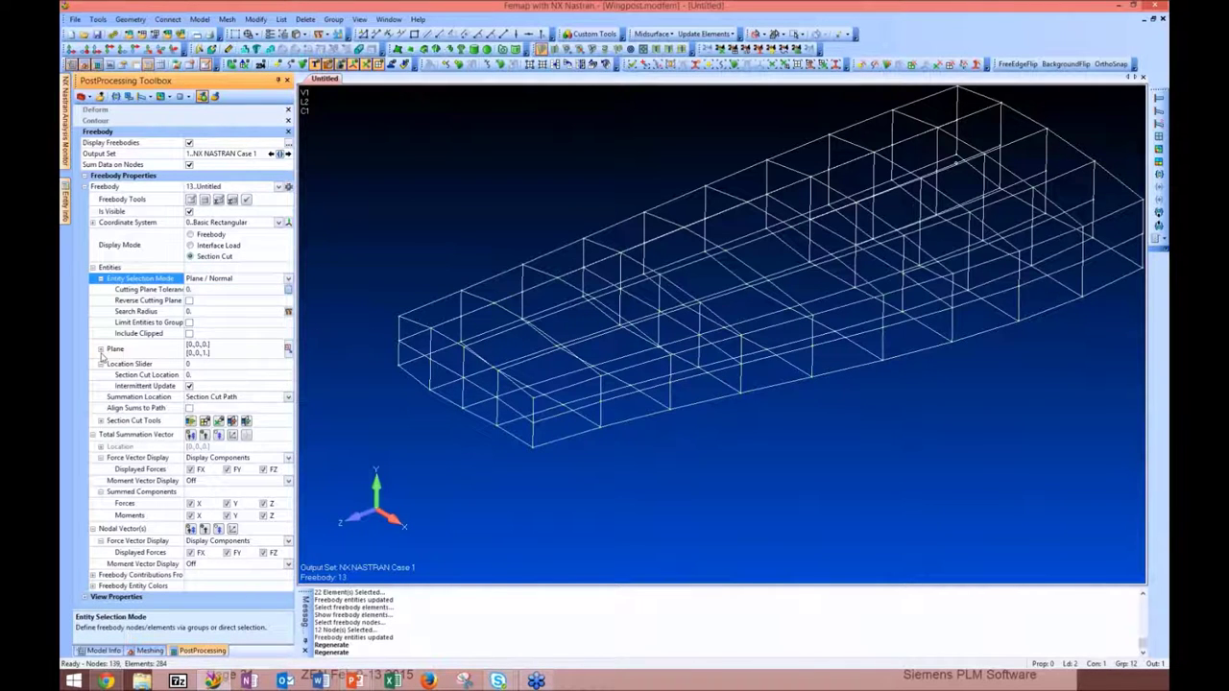
Define the section cut plane across the wing through nodes 95, 190 and 174
click(101, 350)
click(100, 350)
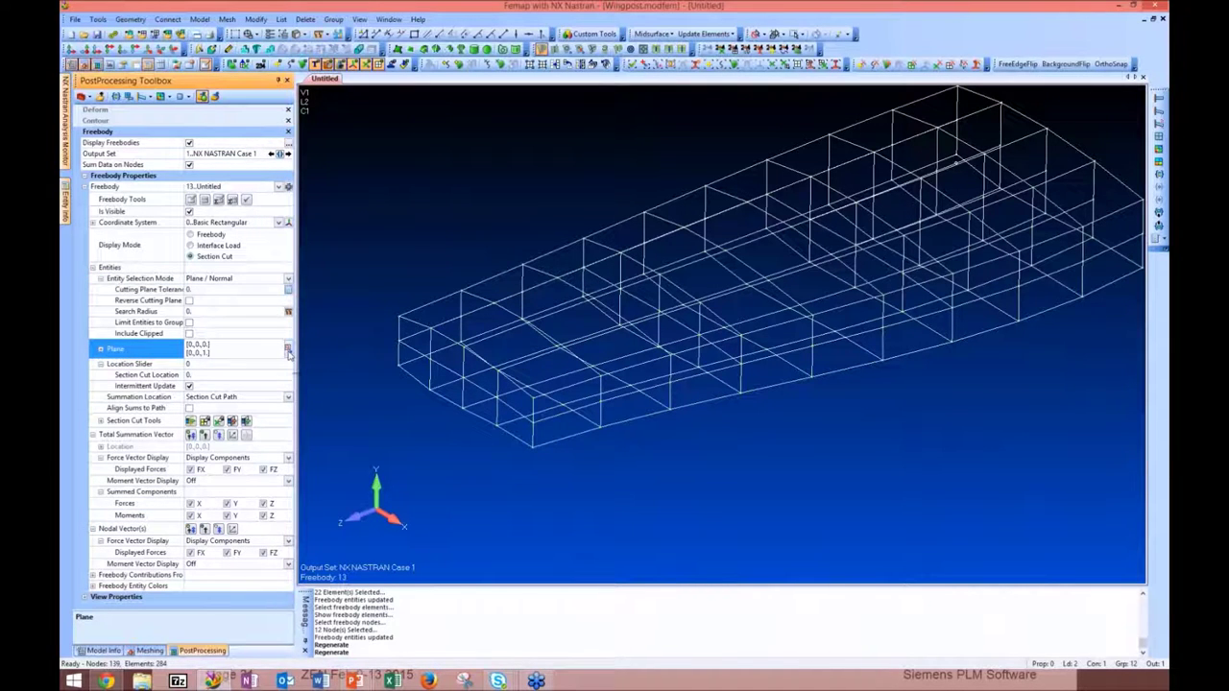
click(289, 352)
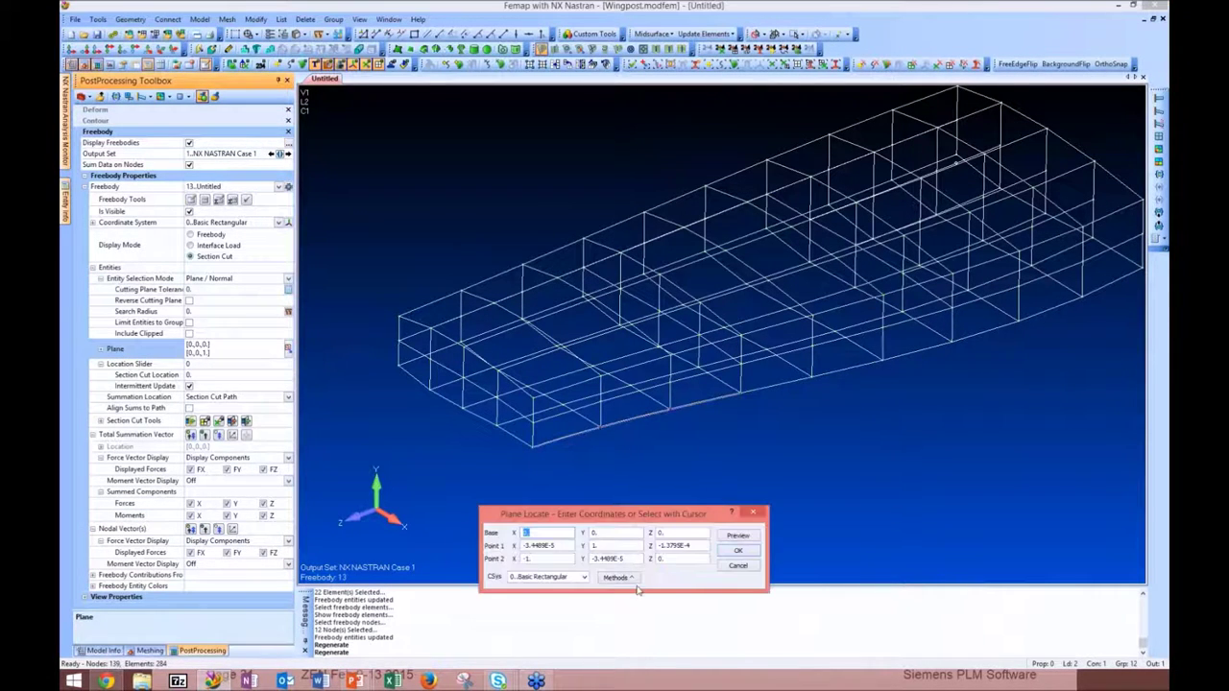
click(811, 377)
click(812, 309)
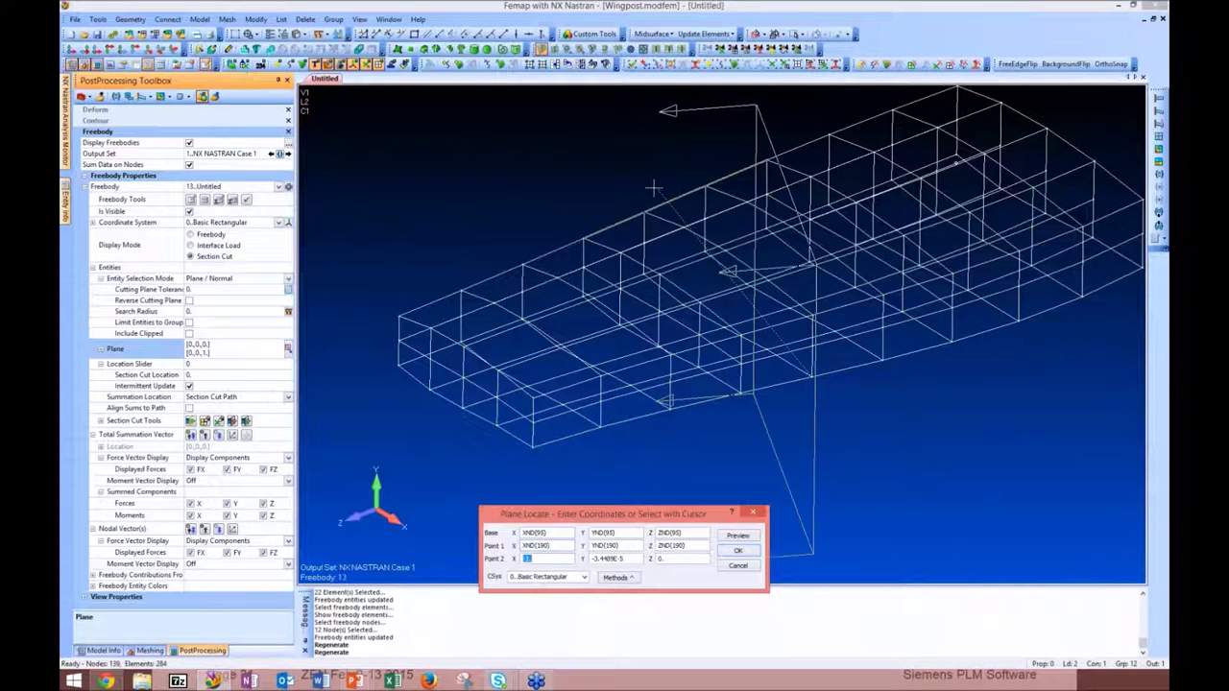
click(622, 212)
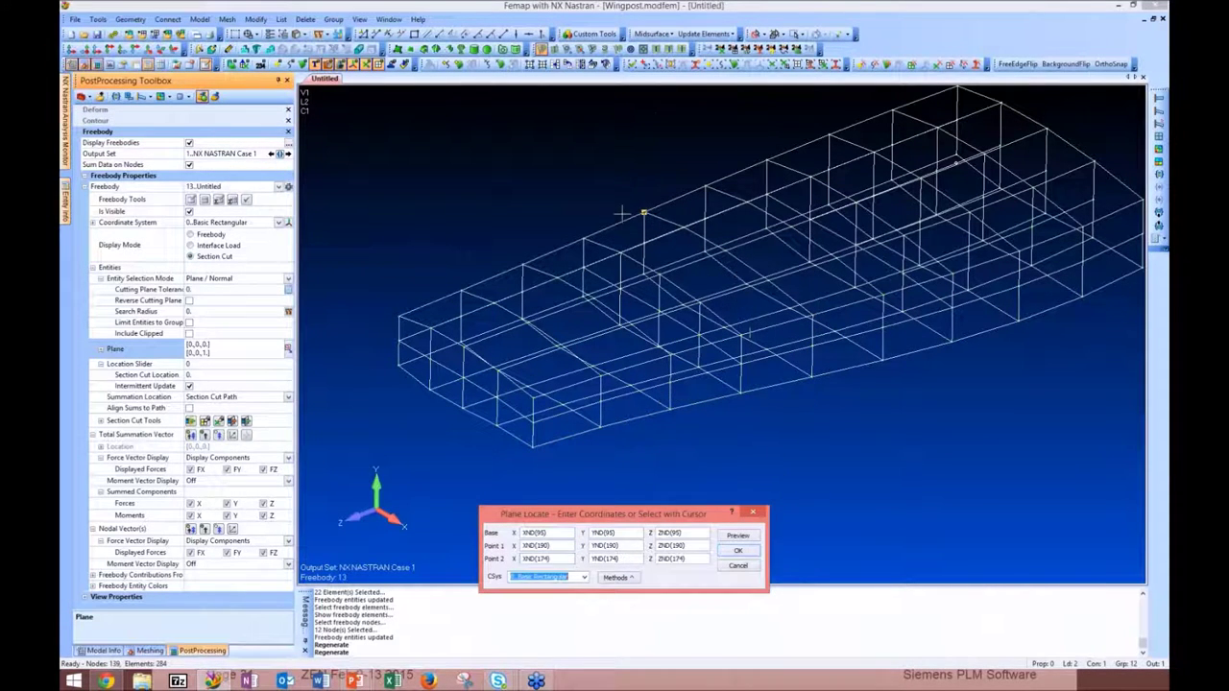
click(737, 536)
click(737, 550)
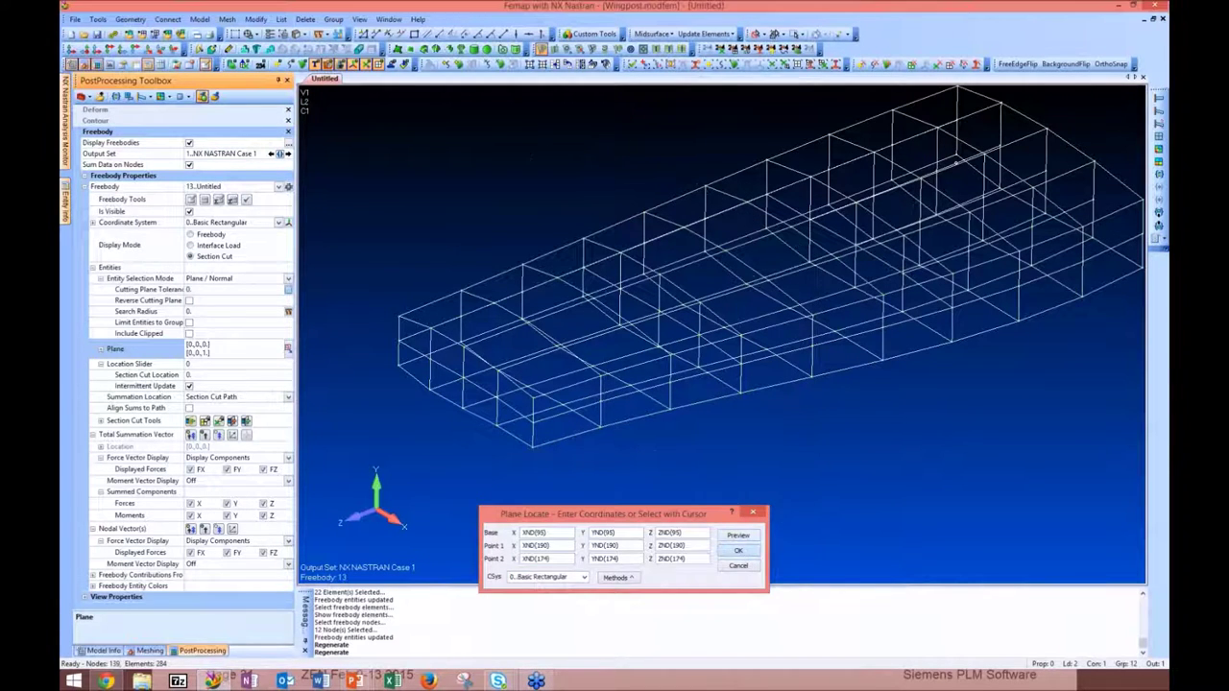
middle_drag(735, 377, 719, 489)
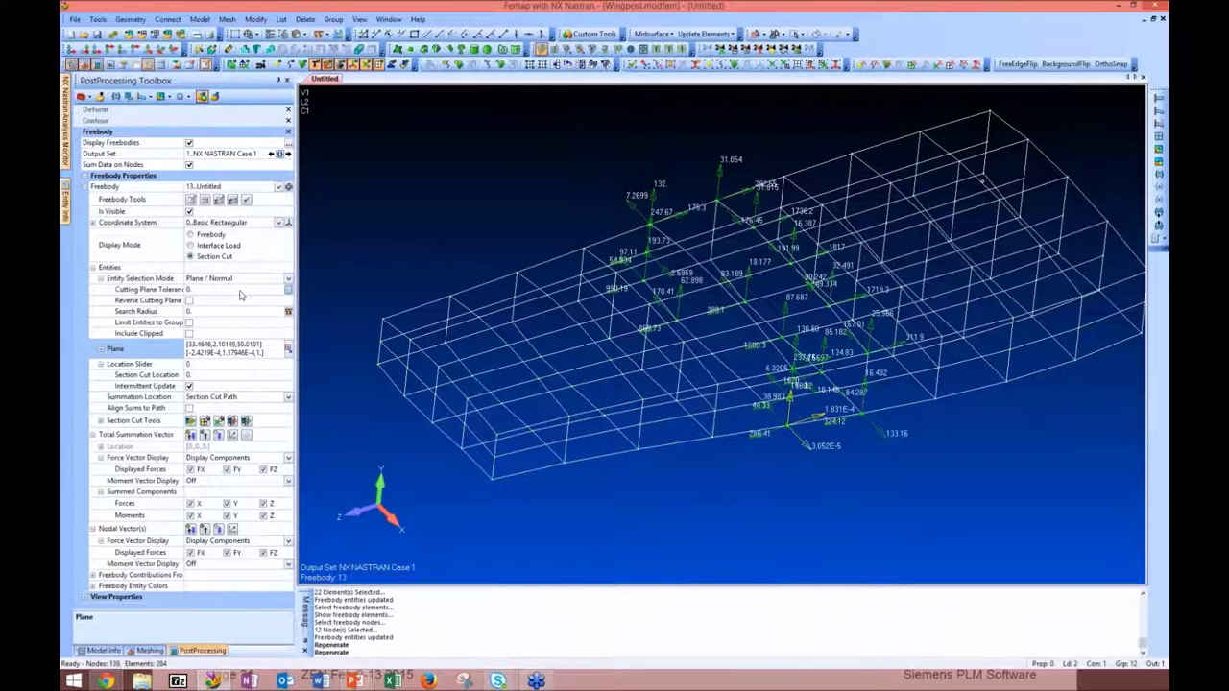
Set the cutting plane tolerance to the automatically calculated value of 0.0986658
click(287, 291)
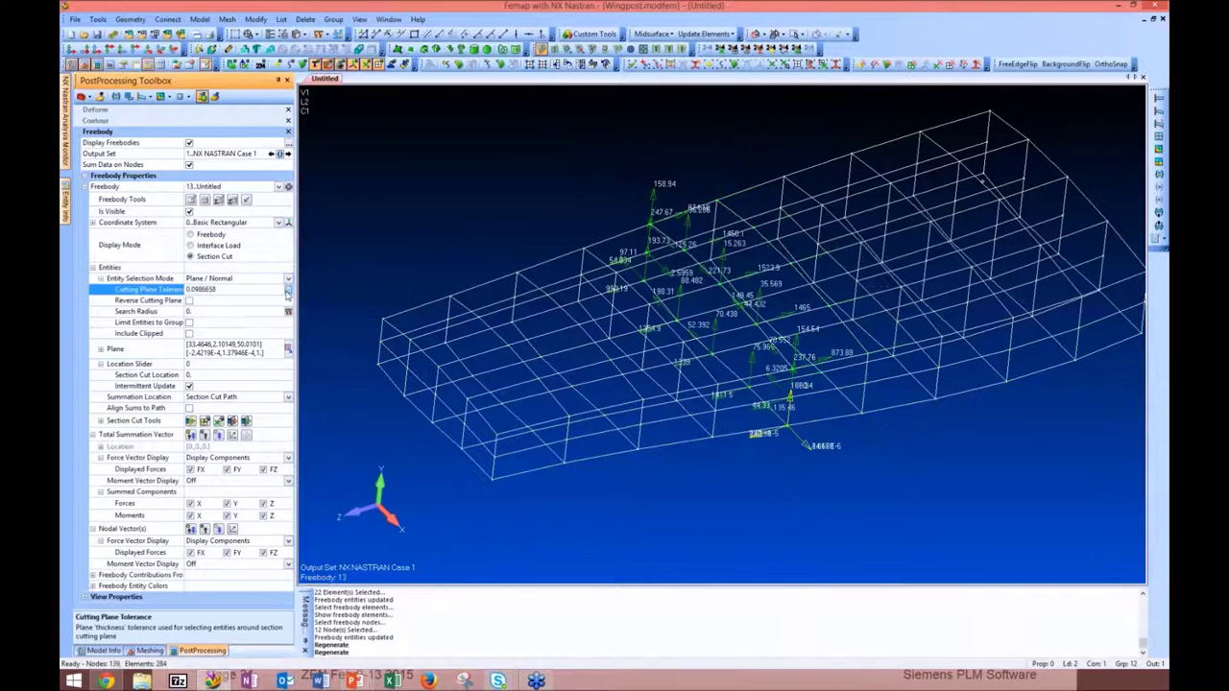
mouse_move(719, 490)
middle_down()
mouse_move(699, 442)
mouse_move(732, 493)
middle_up()
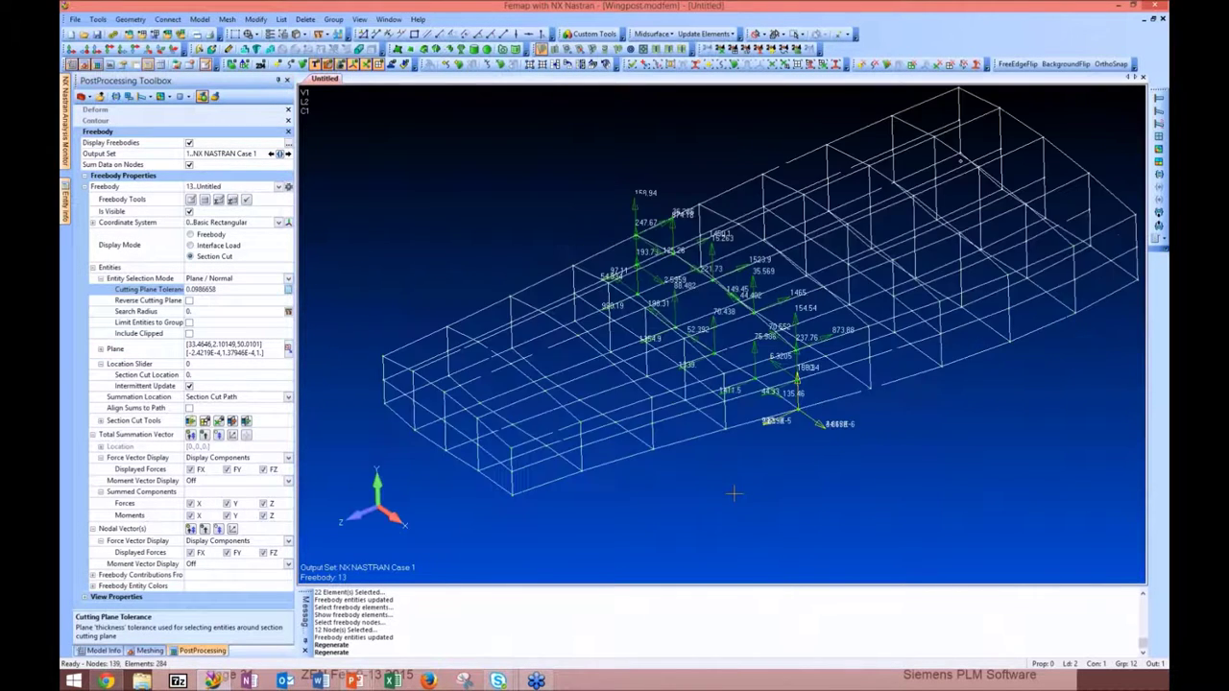
click(234, 290)
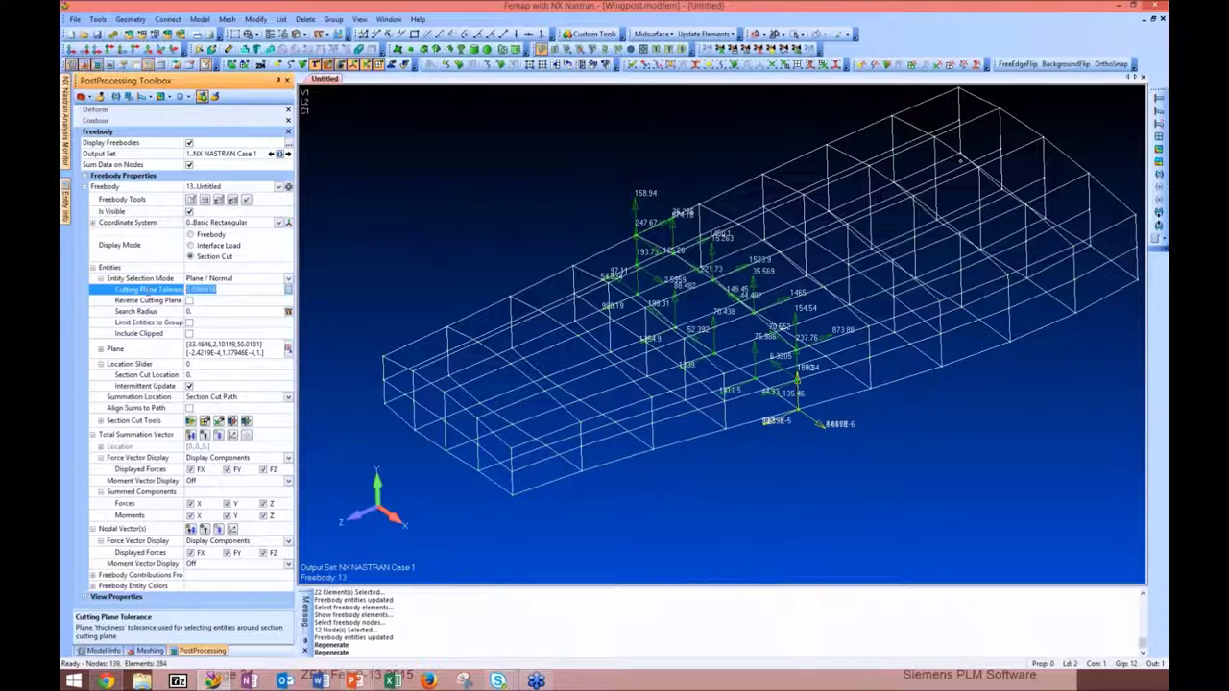
click(500, 370)
scroll(500, 371, down, 2)
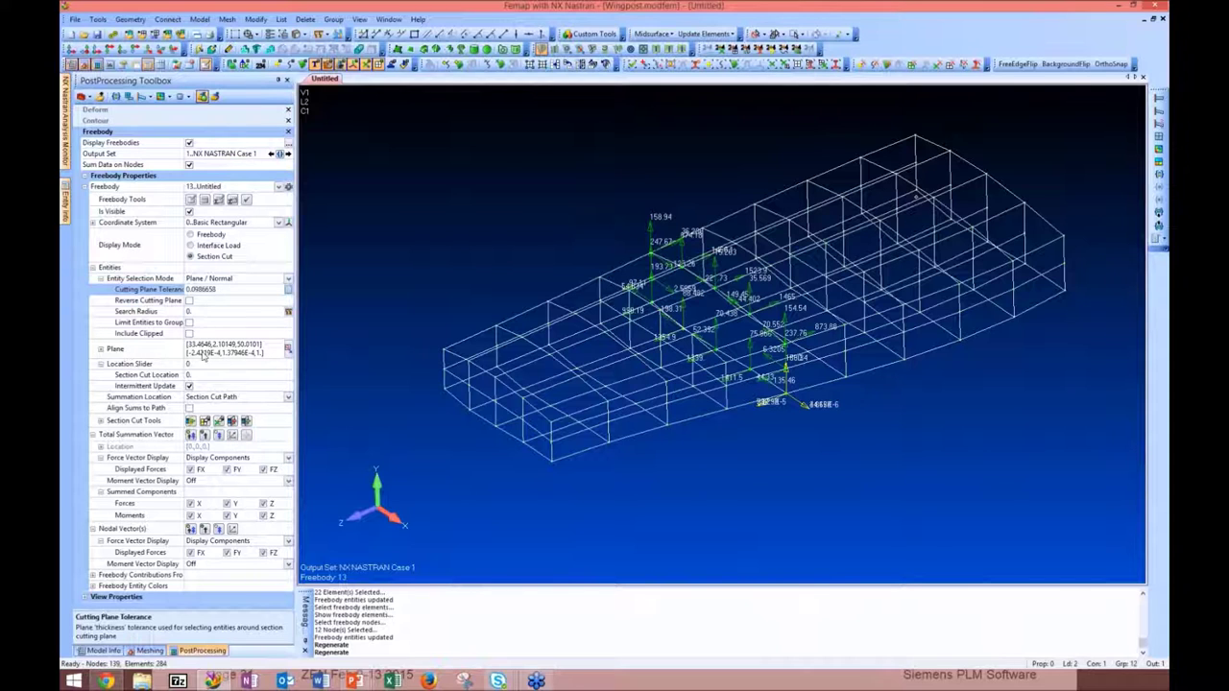
Move the section cut's location slider through 20, 40 and 60, and highlight the freebody elements at the last location
click(201, 366)
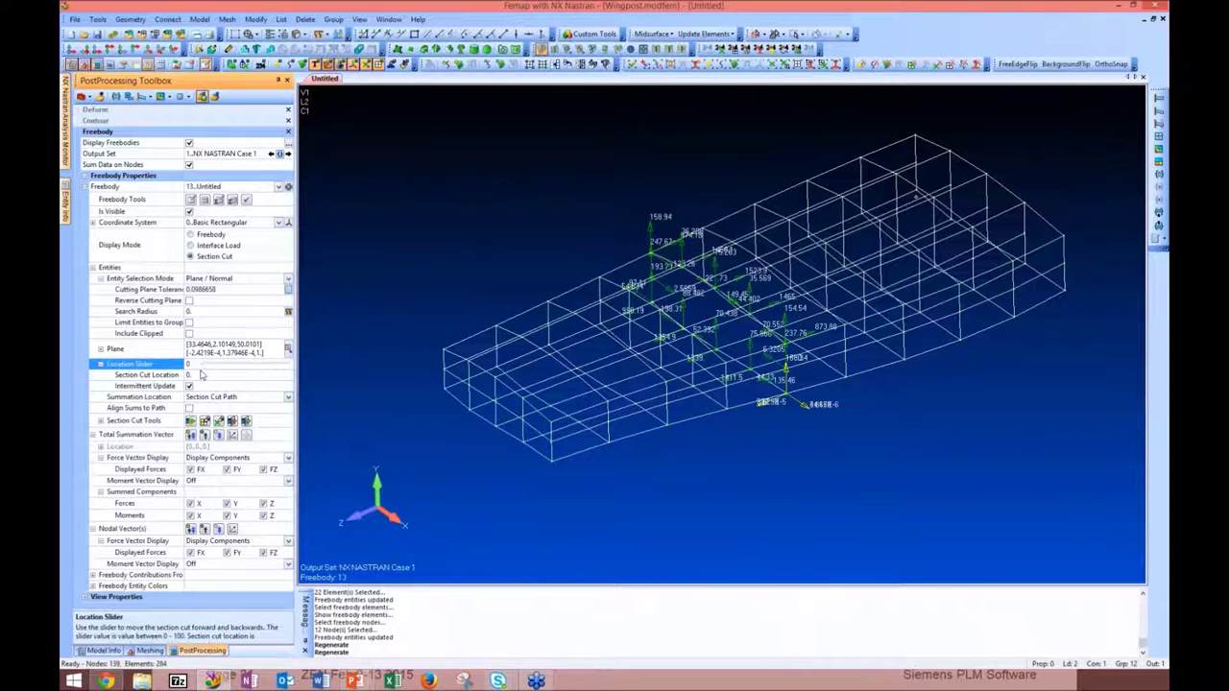
click(226, 366)
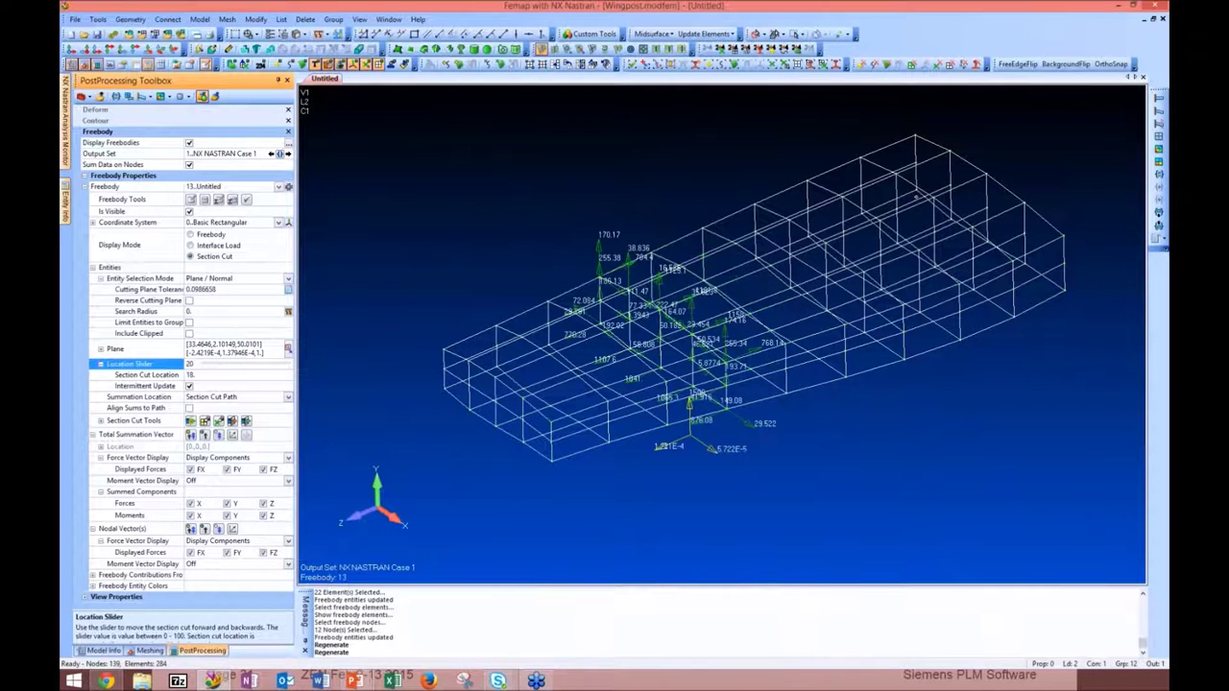
click(231, 368)
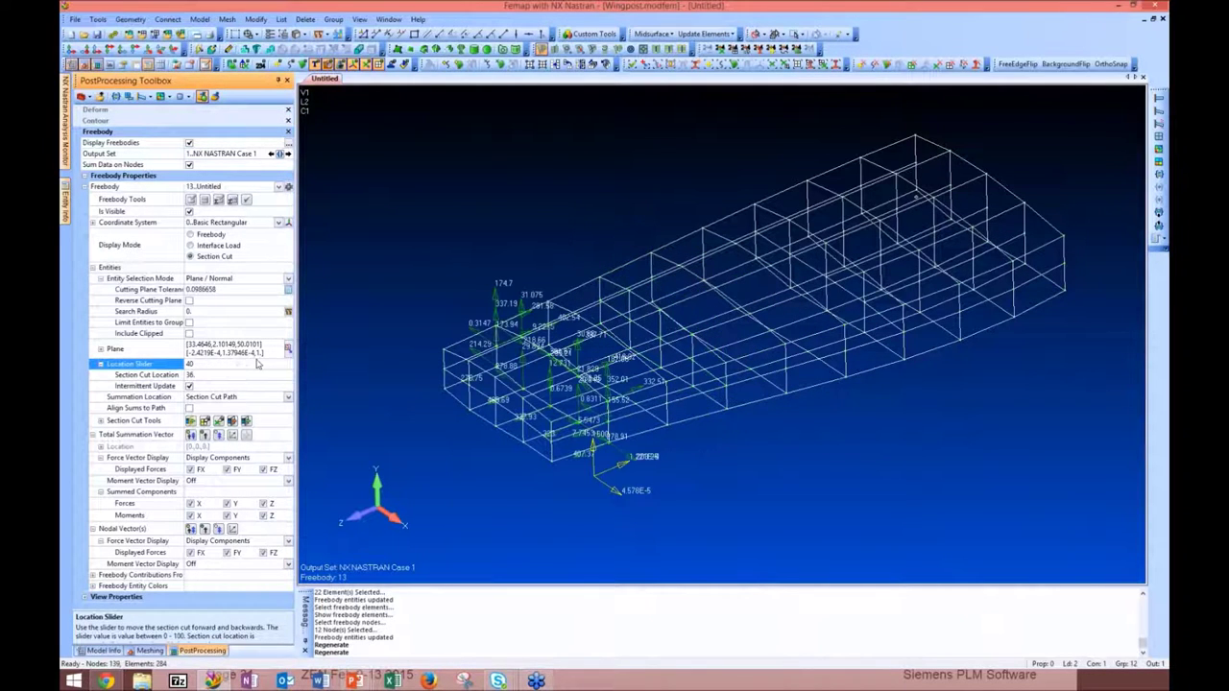
click(255, 365)
click(205, 422)
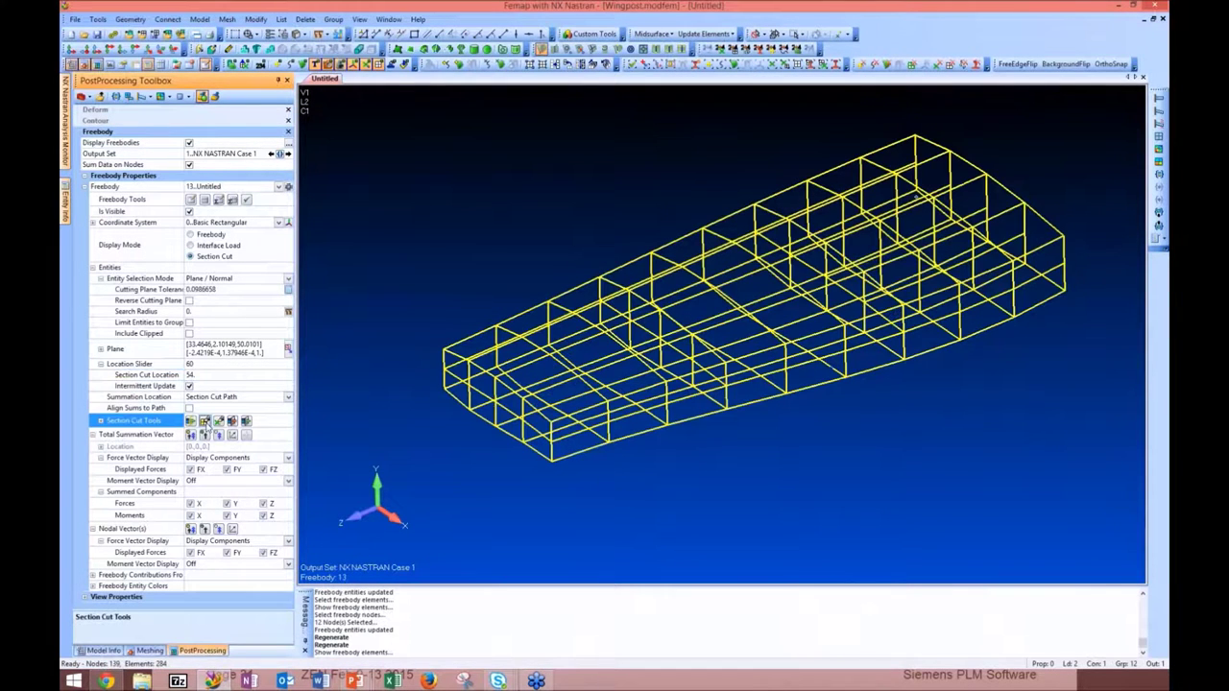
Set the section cut's location slider to 20 and highlight the contributing freebody elements
click(231, 368)
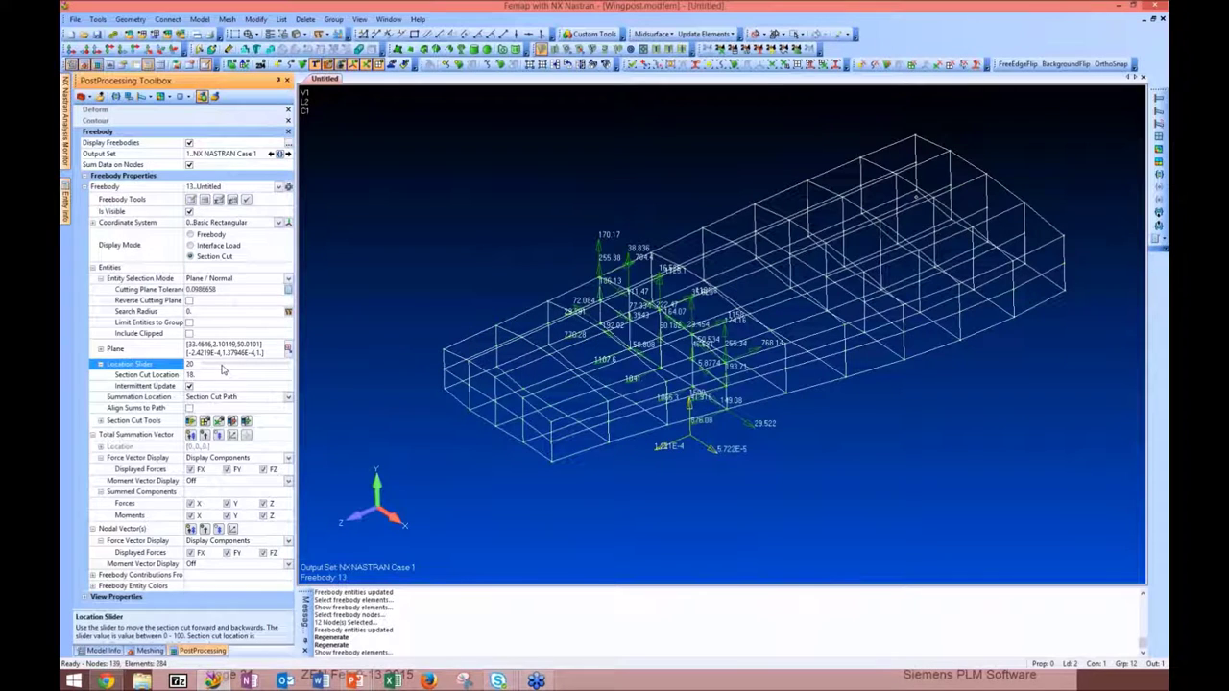
click(198, 425)
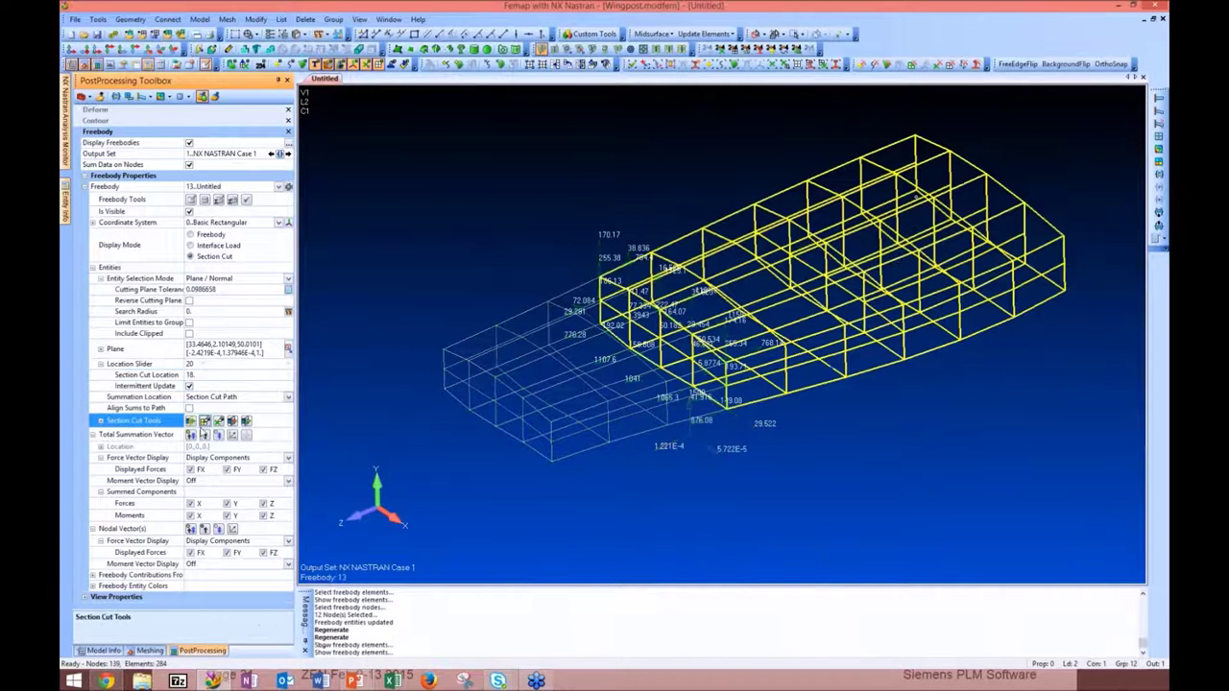
click(528, 338)
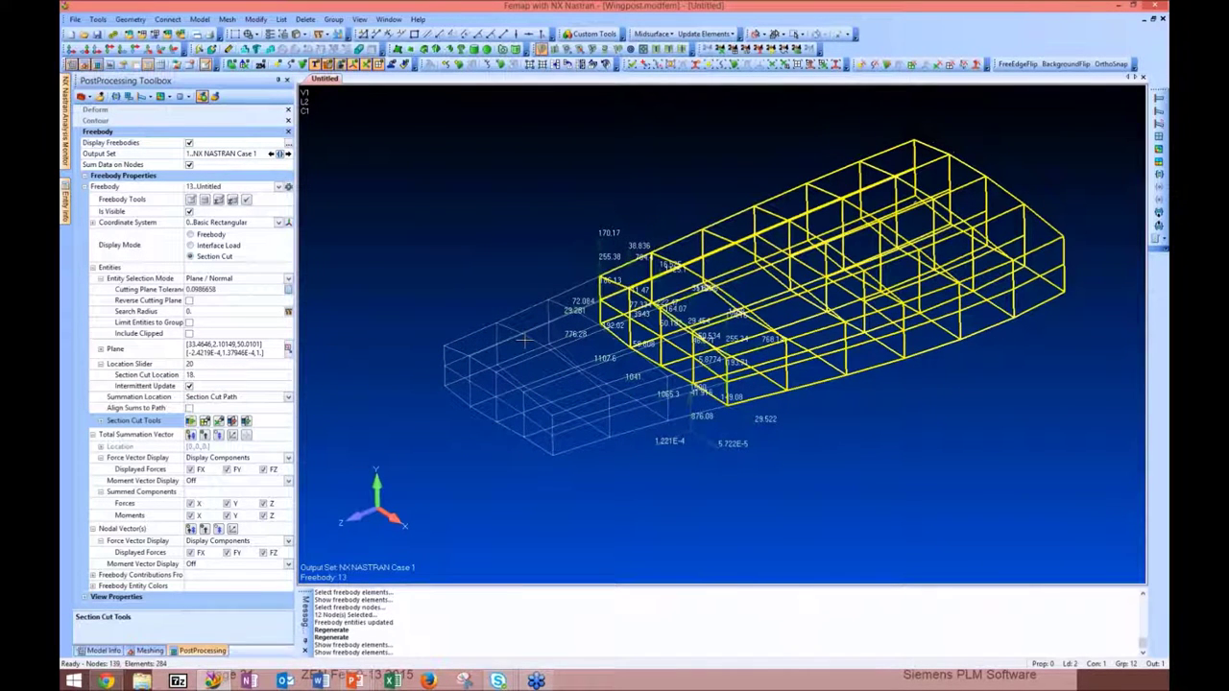
click(489, 362)
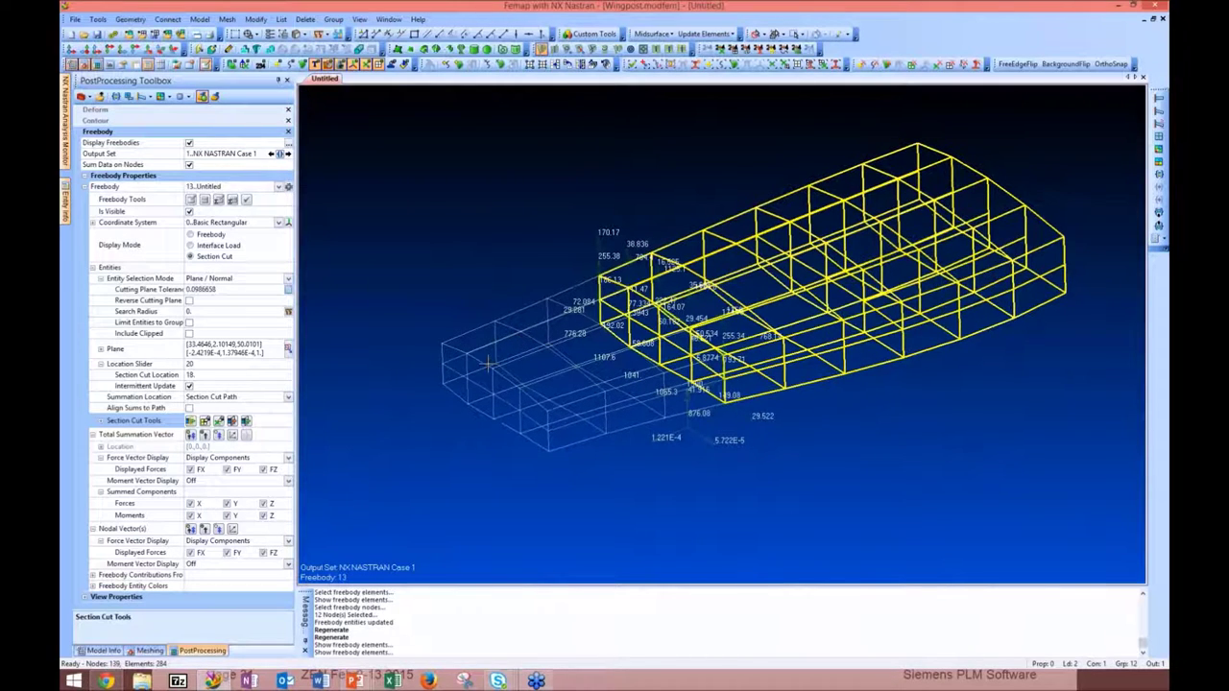
click(513, 358)
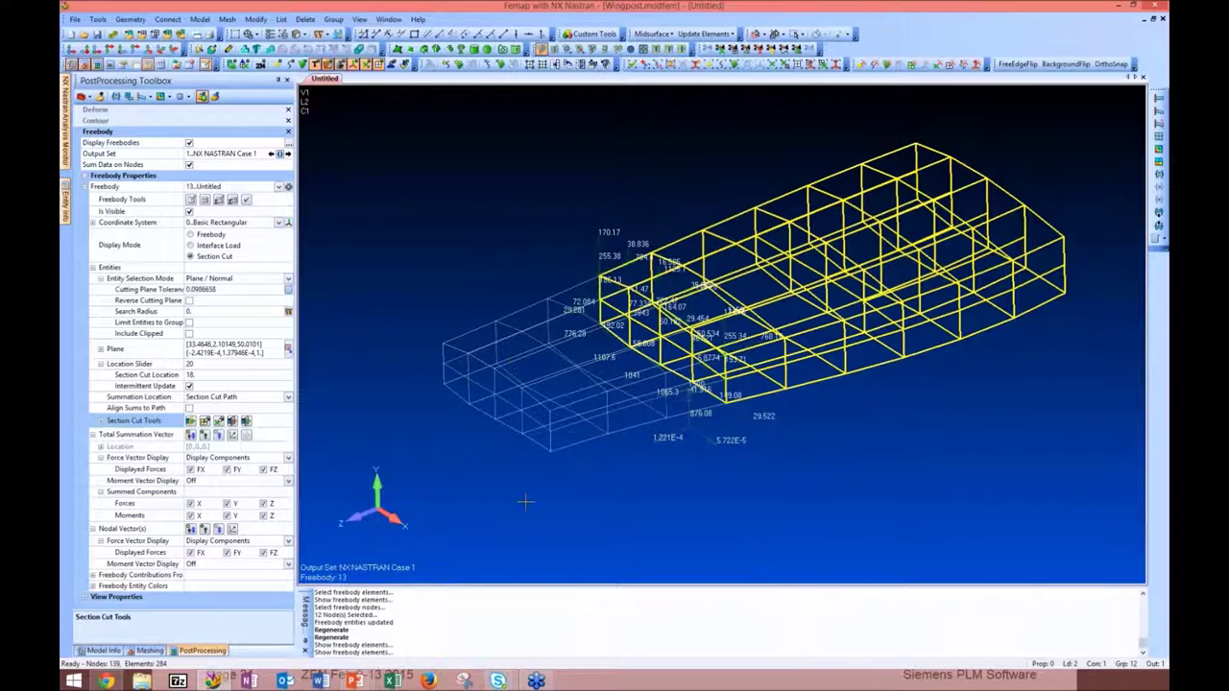
Change the entity selection mode to Plane / Vector and redefine the cutting plane at (36, 1.2, 30) with normal (0, 0, 1)
click(288, 278)
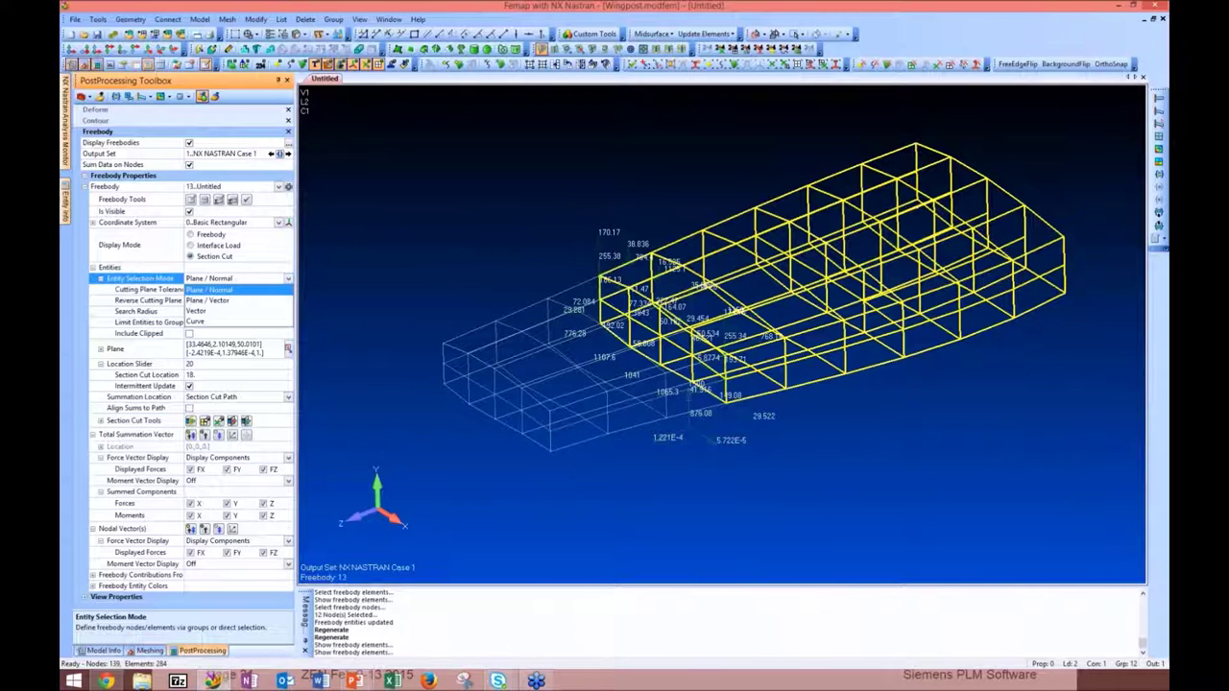
click(219, 302)
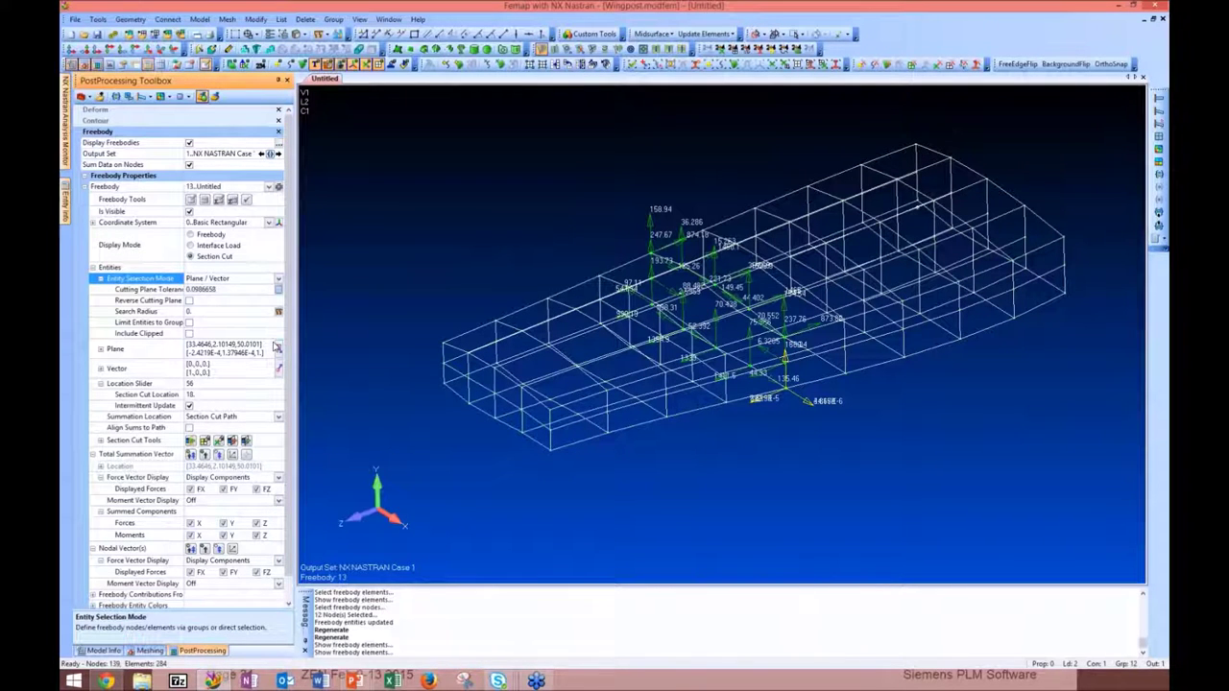
click(279, 351)
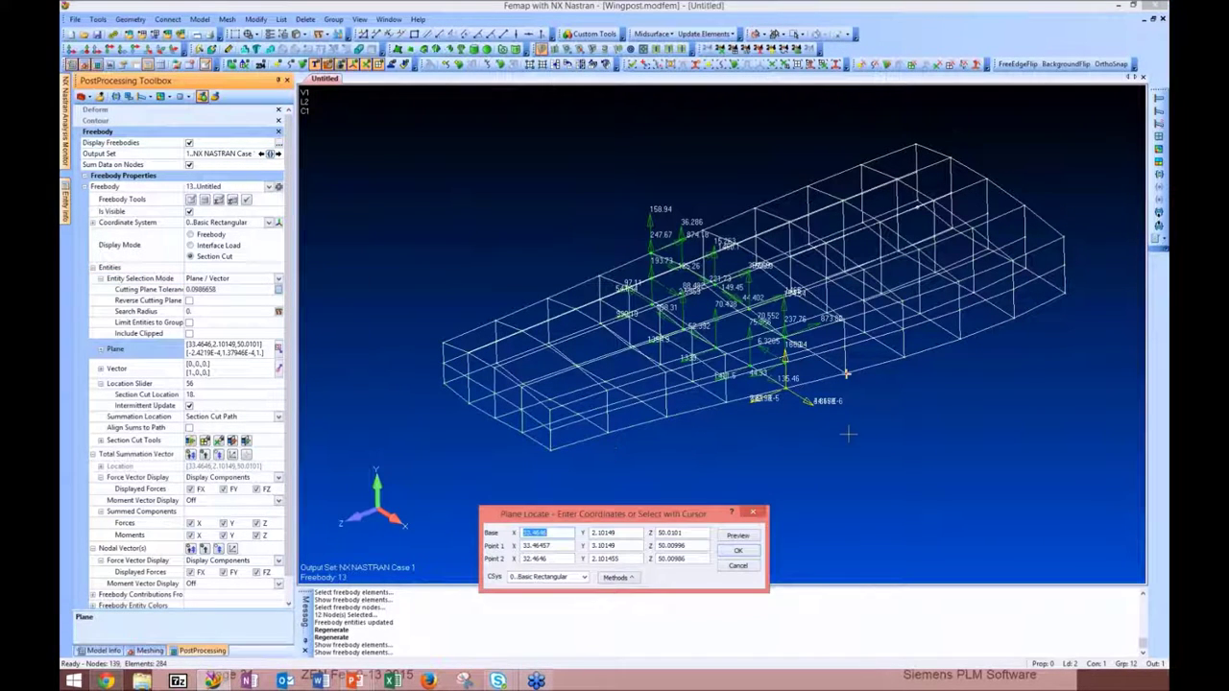
click(893, 395)
click(900, 303)
click(755, 208)
key(Return)
middle_drag(892, 460, 807, 480)
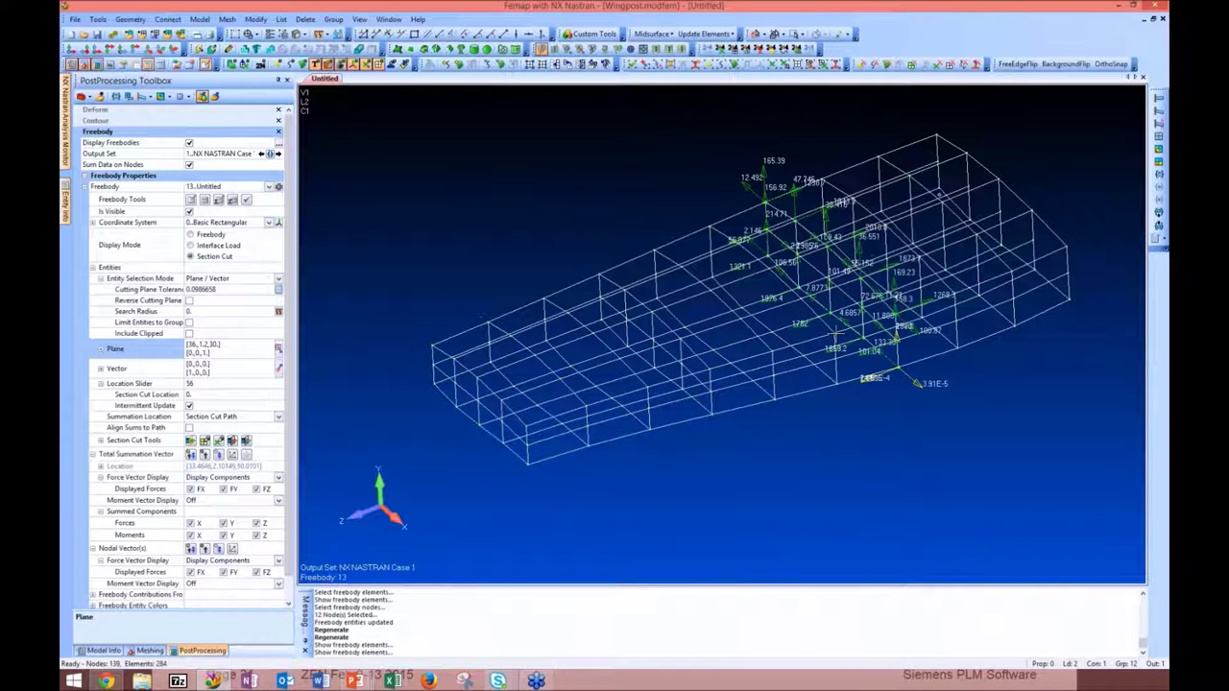
Define the section cut's vector from (36, 1.2, 30) along the wing's lower spanwise edge
click(279, 368)
click(895, 370)
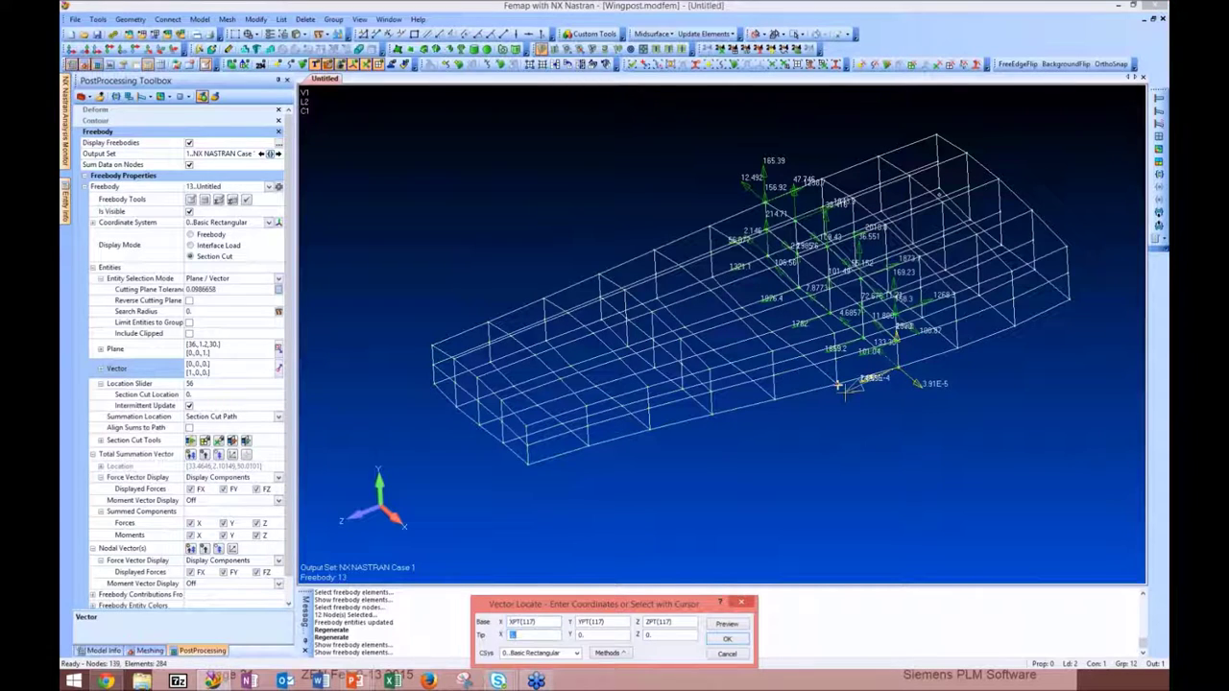
click(737, 639)
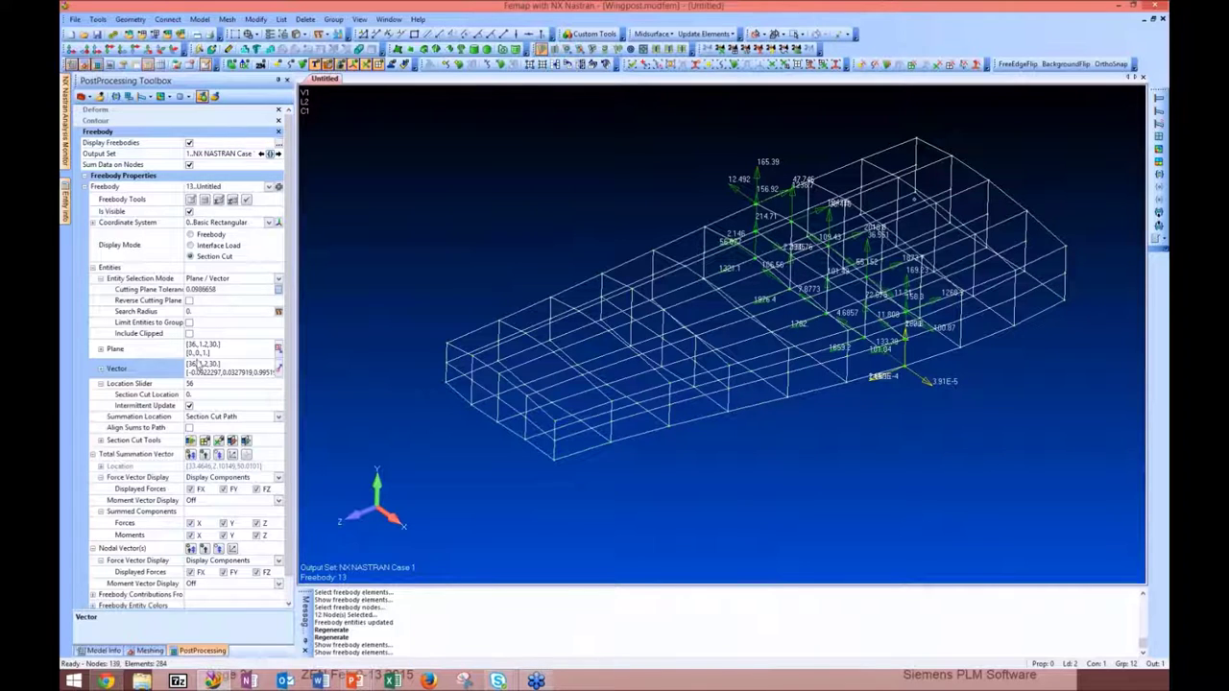
Move the section cut along its vector by setting the location slider to 36 and finally to 76
click(211, 384)
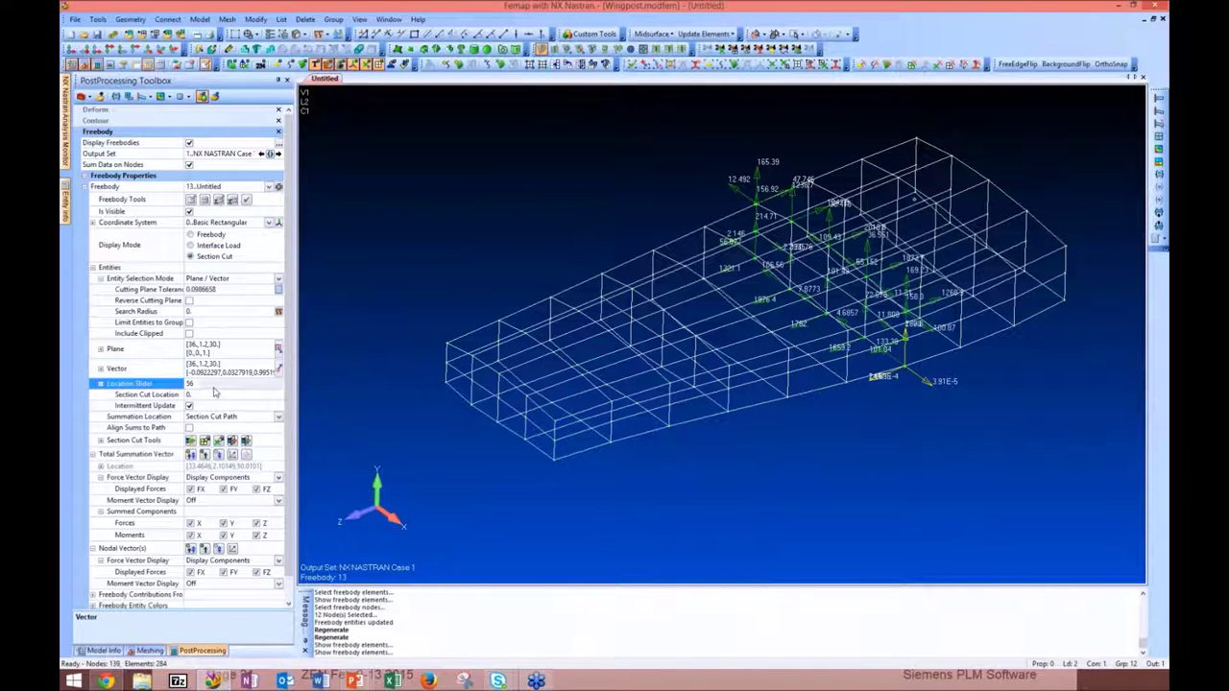
click(231, 388)
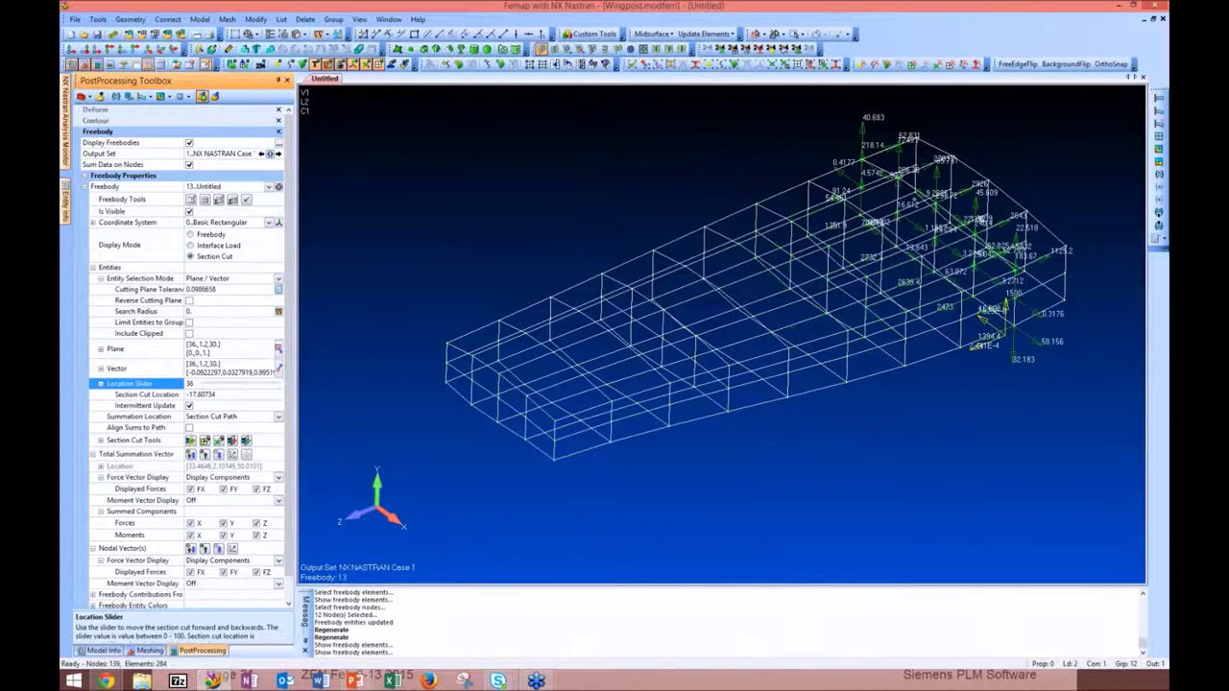
drag(249, 388, 264, 388)
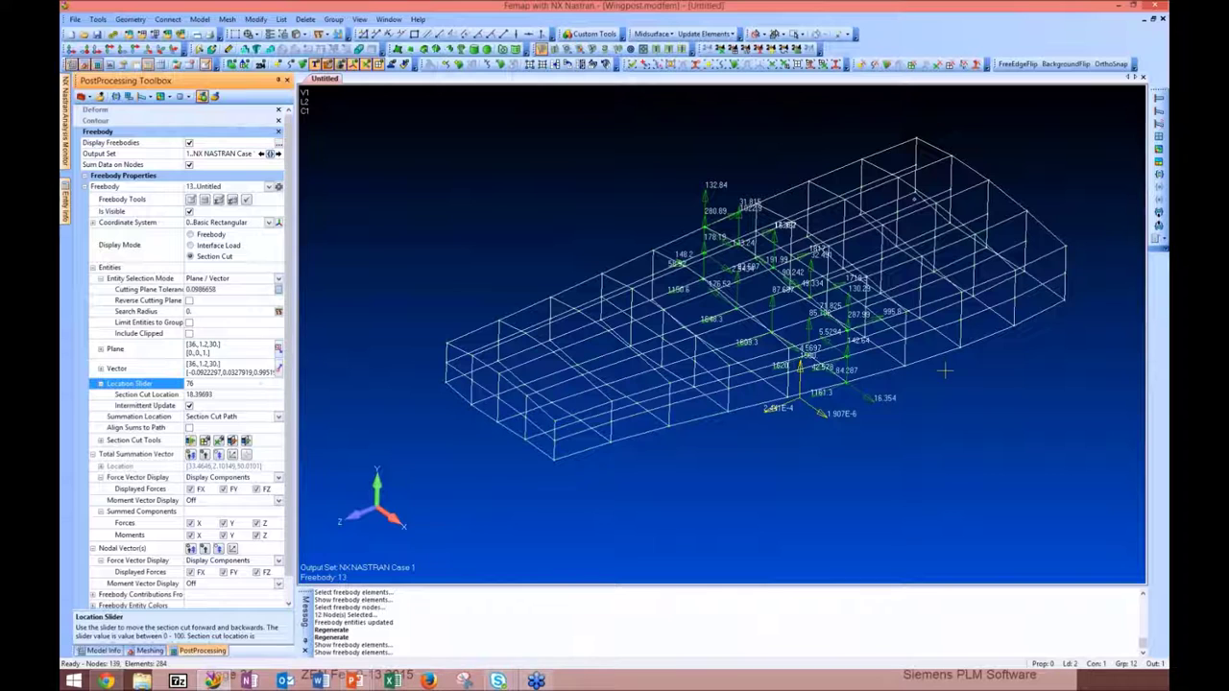
middle_drag(512, 467, 516, 504)
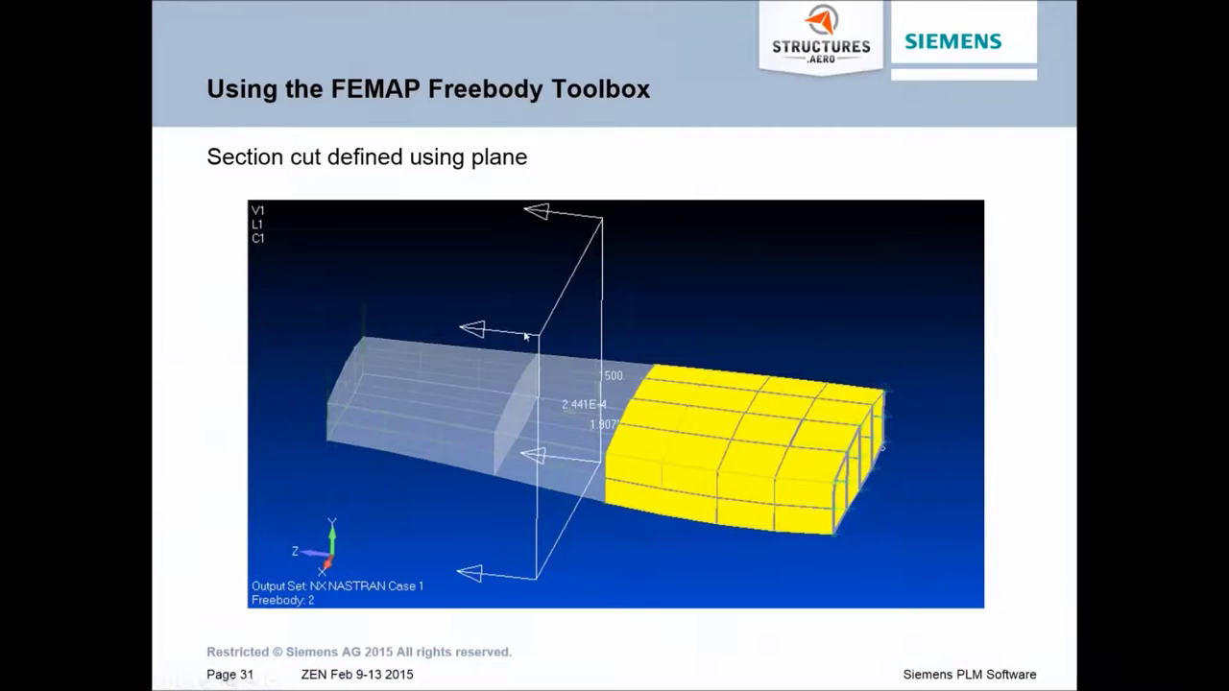
key(Right)
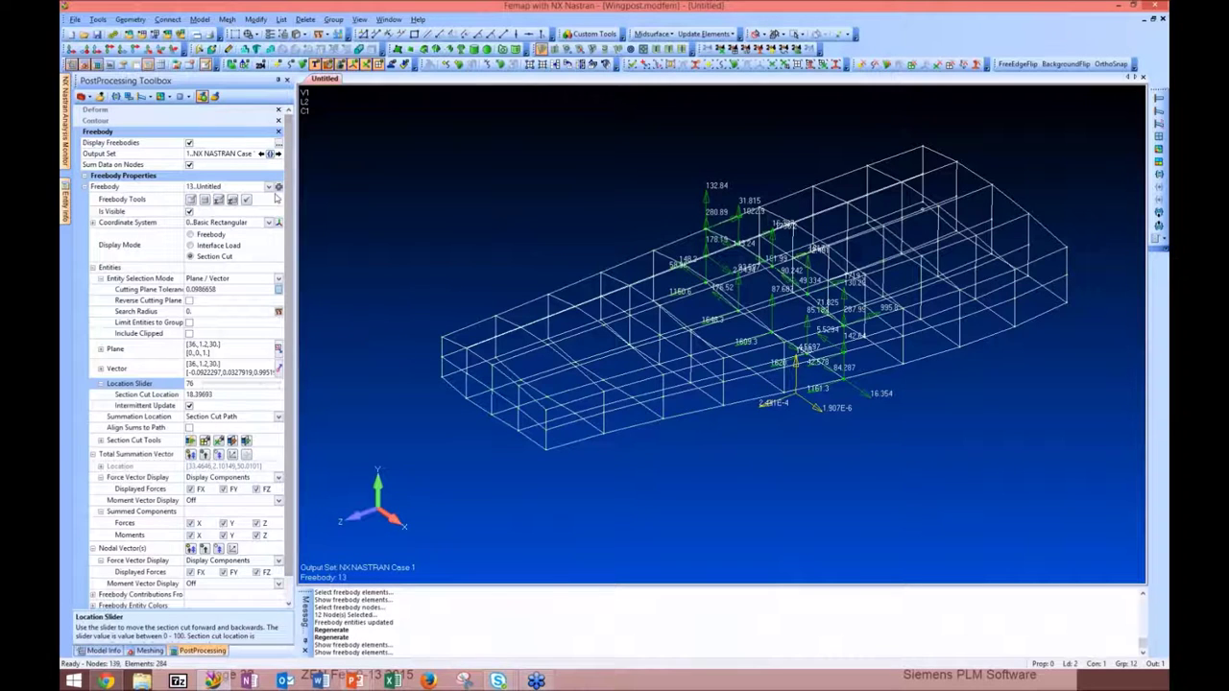
Turn off the visibility of freebody 13 so no freebody is displayed on the wing
click(278, 142)
click(339, 260)
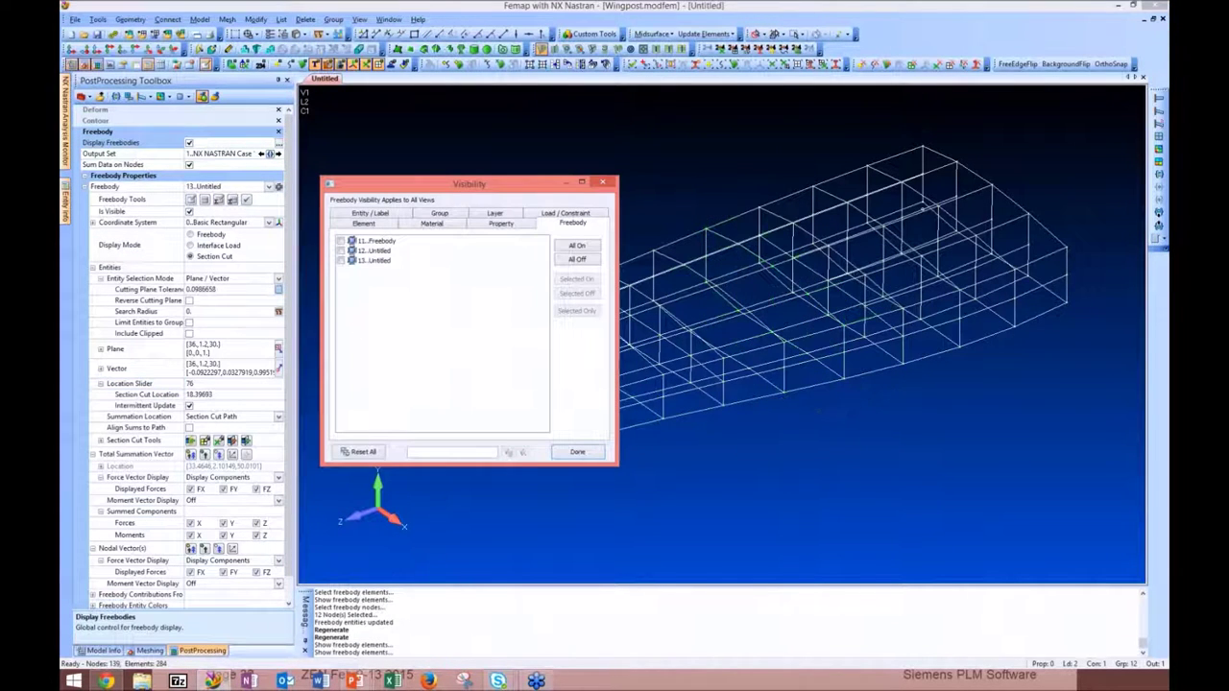
click(577, 451)
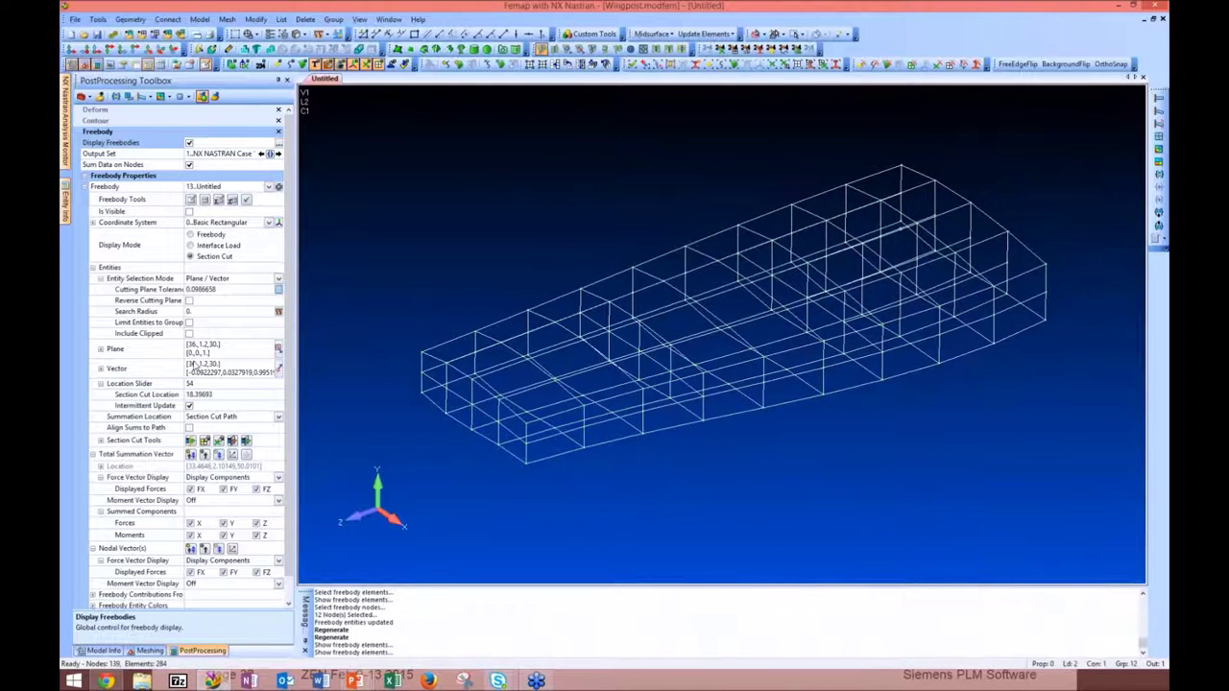
Create a new untitled freebody with ID 14 using the Section Cut display mode
click(278, 186)
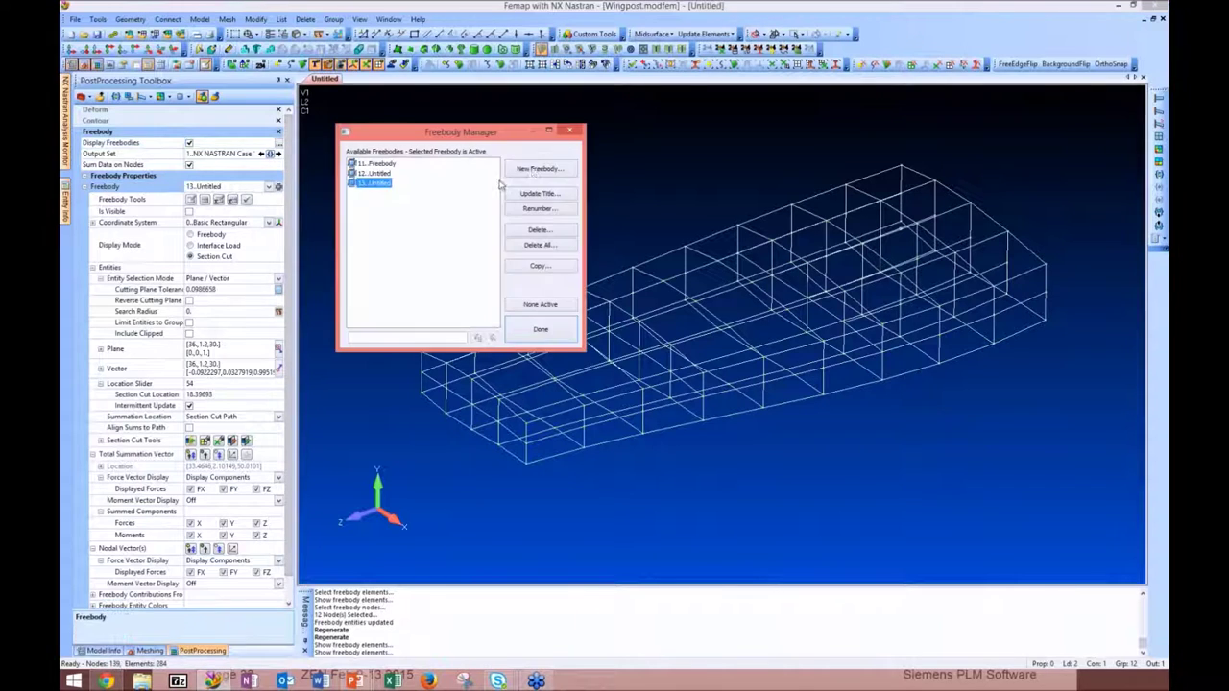
click(535, 168)
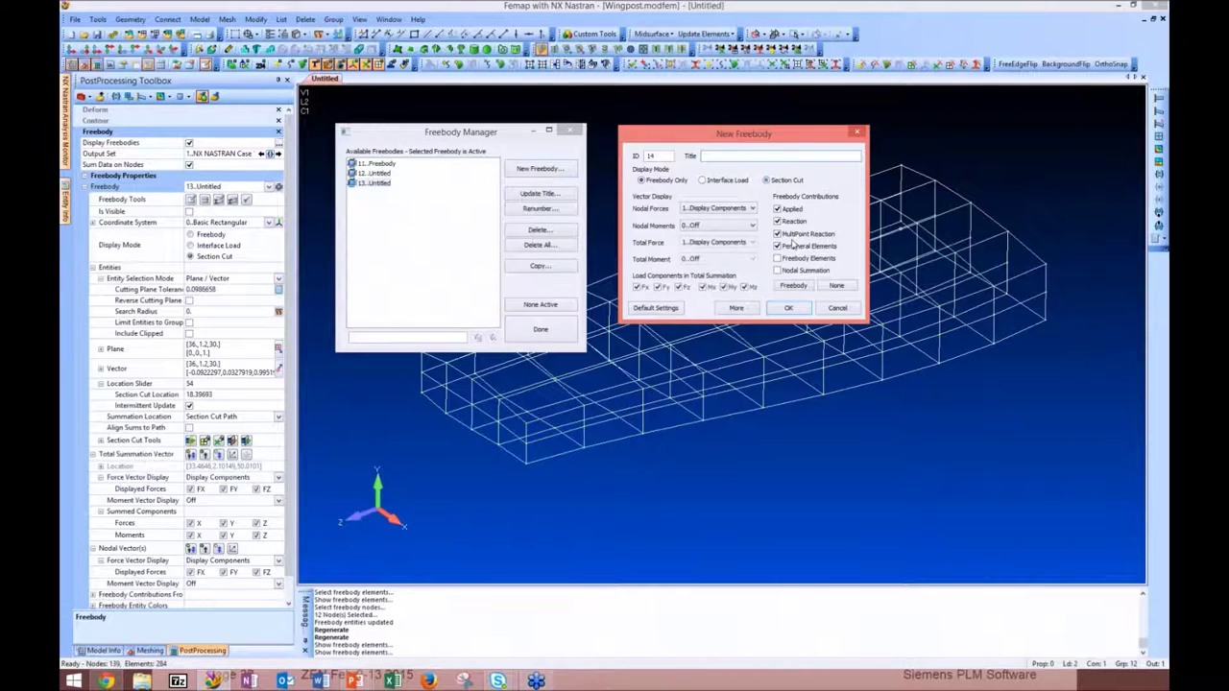
click(788, 308)
click(540, 329)
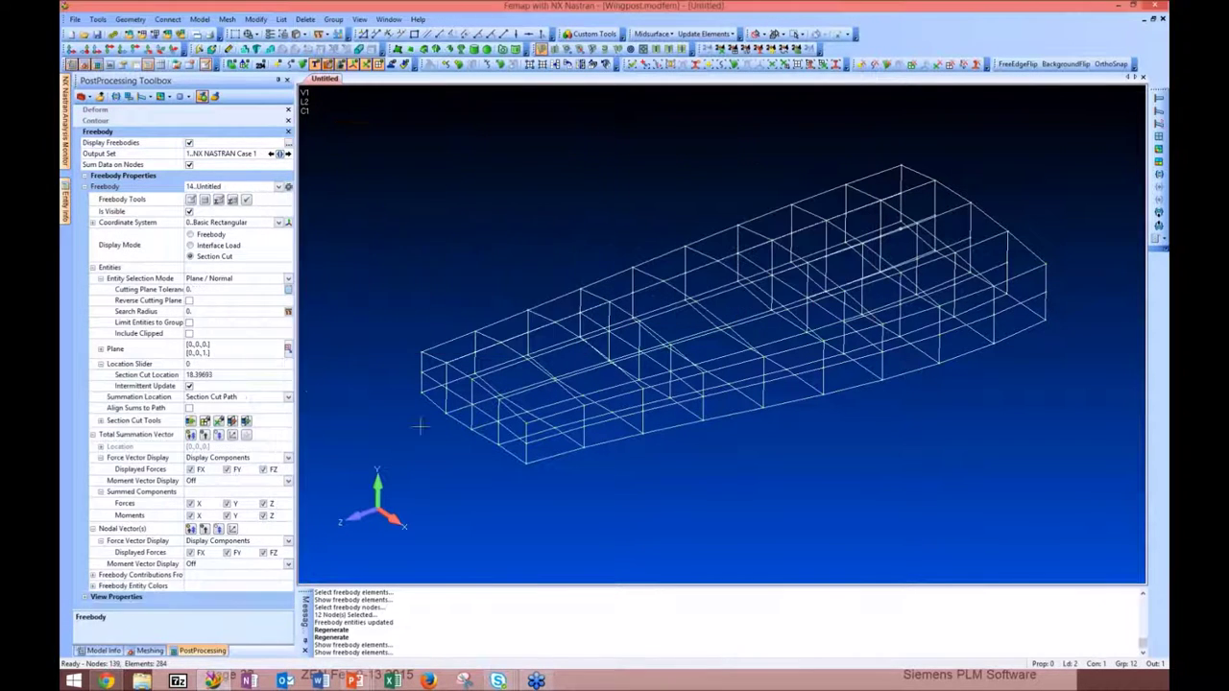
Set freebody 14's entity selection mode to Curve with curve 32 as the path, and compute a cutting plane tolerance of 0.0986658
click(287, 279)
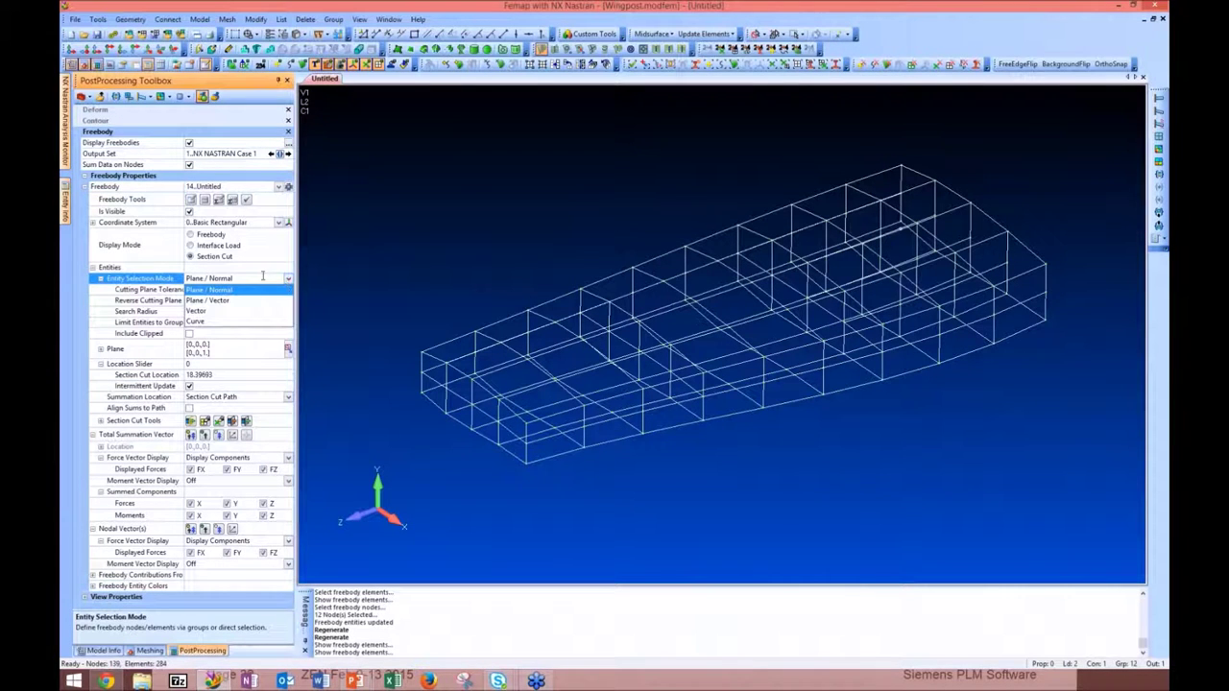
click(229, 321)
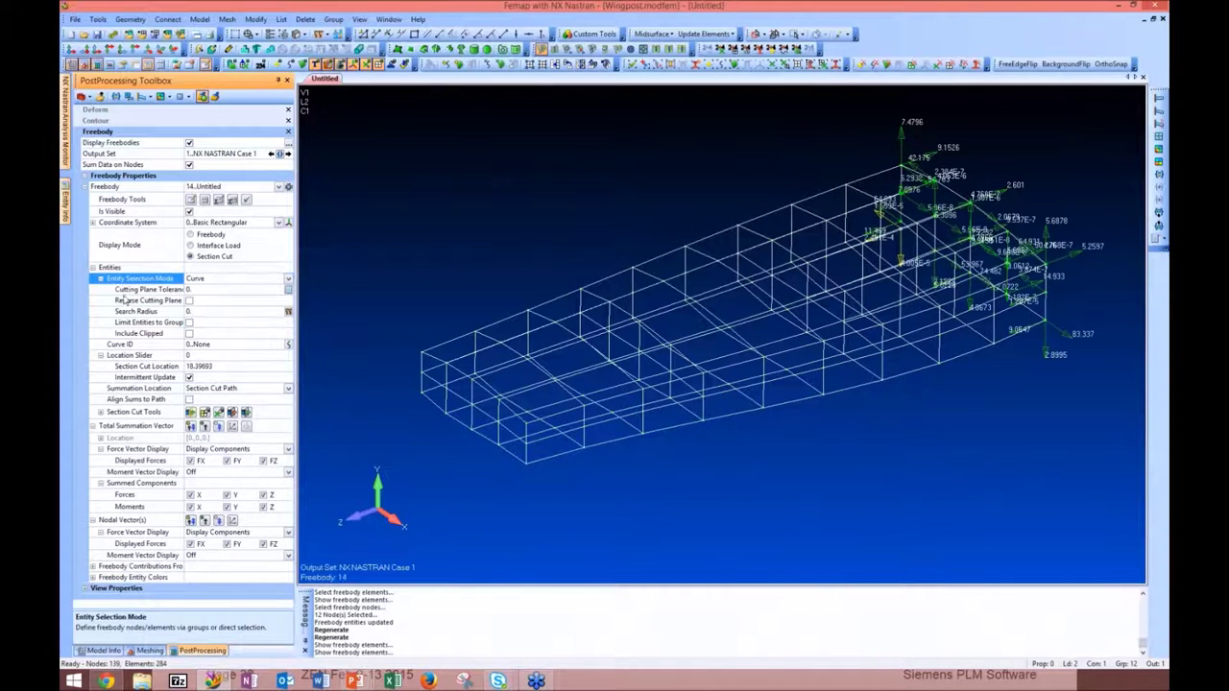
click(288, 344)
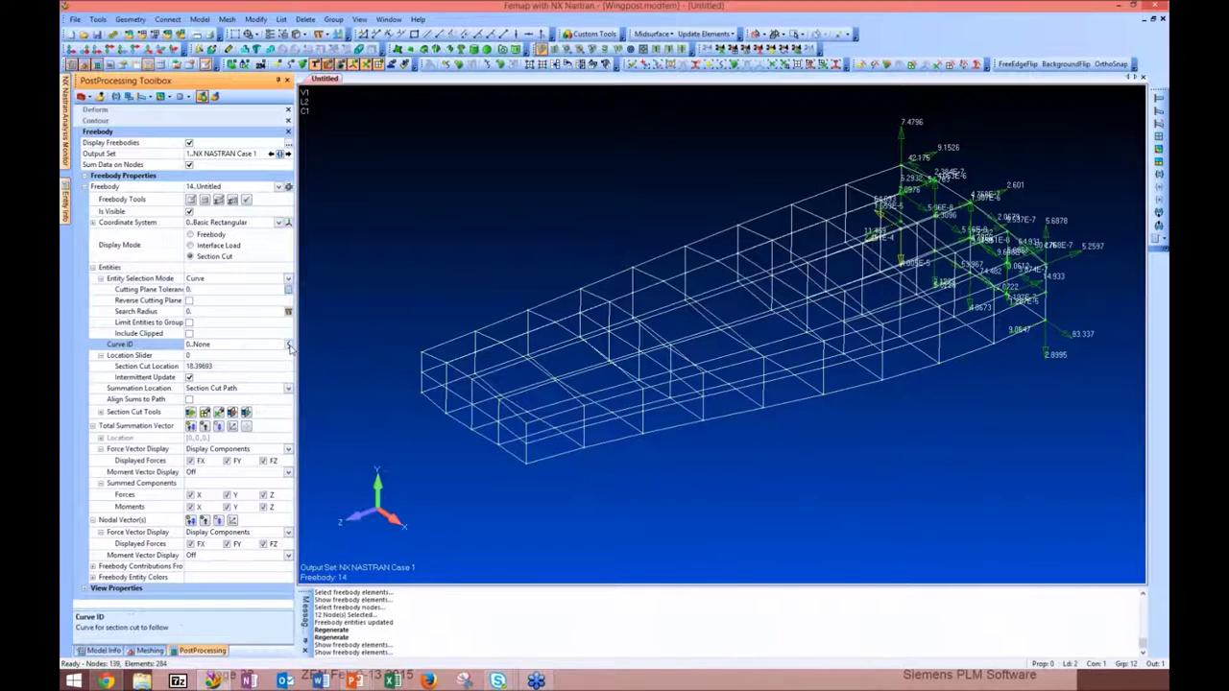
click(660, 252)
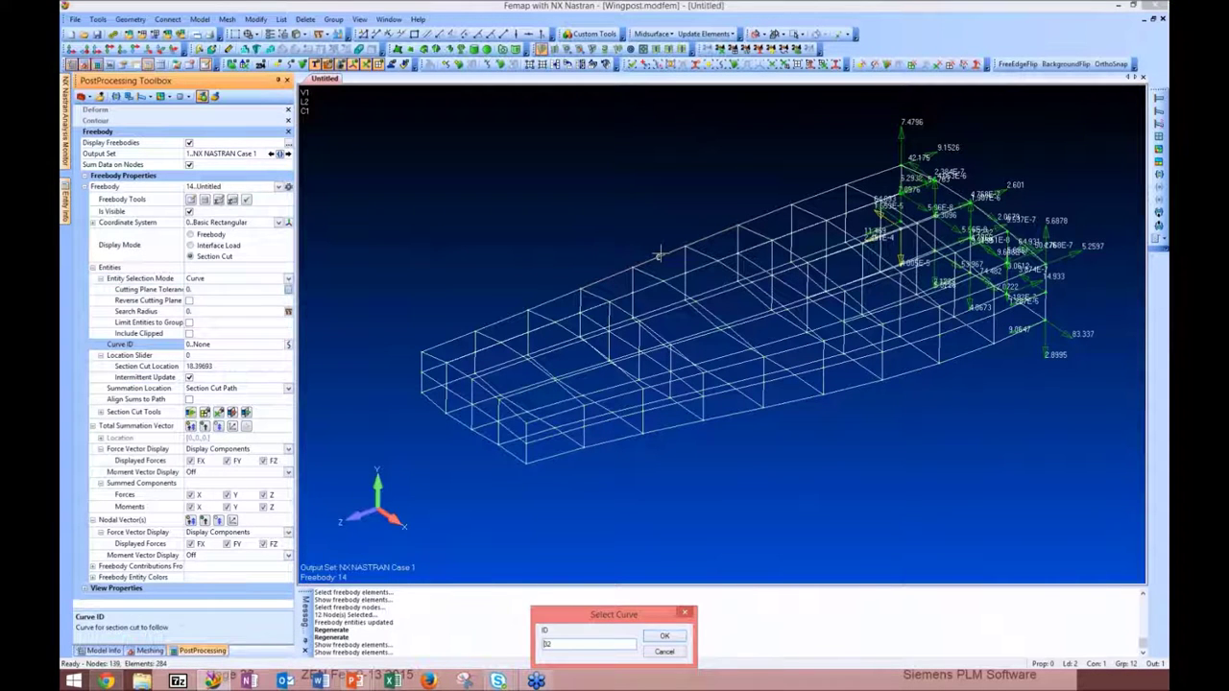
click(663, 636)
middle_drag(742, 443, 766, 409)
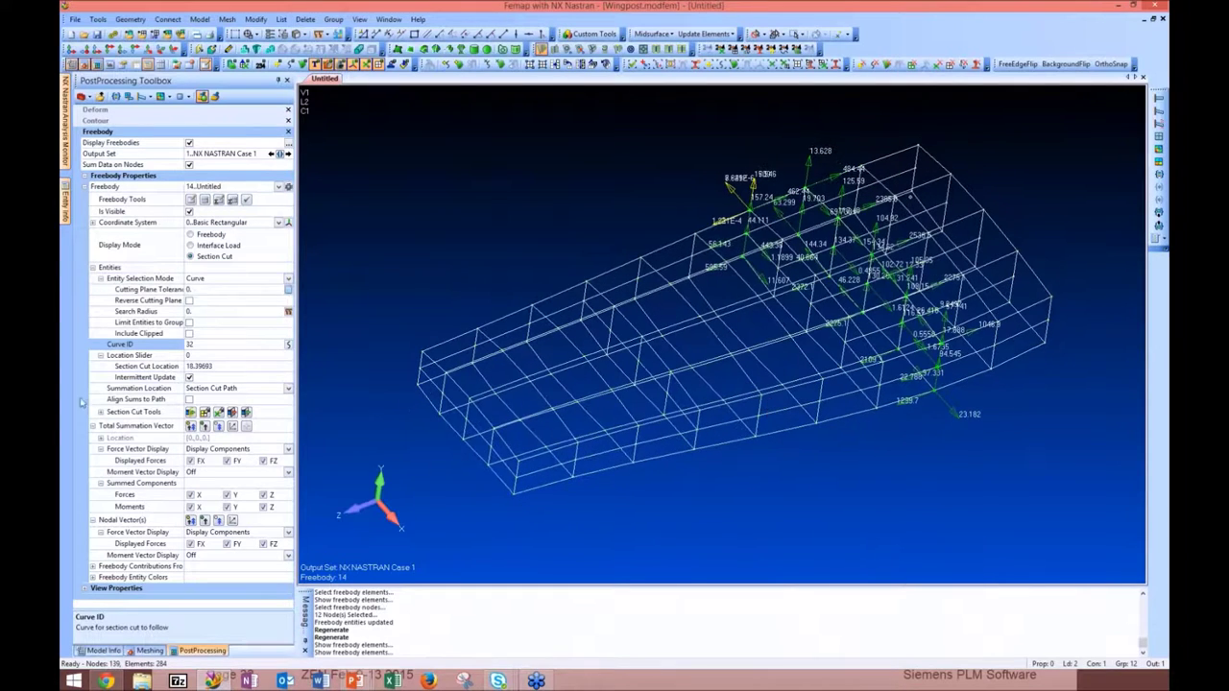
click(287, 291)
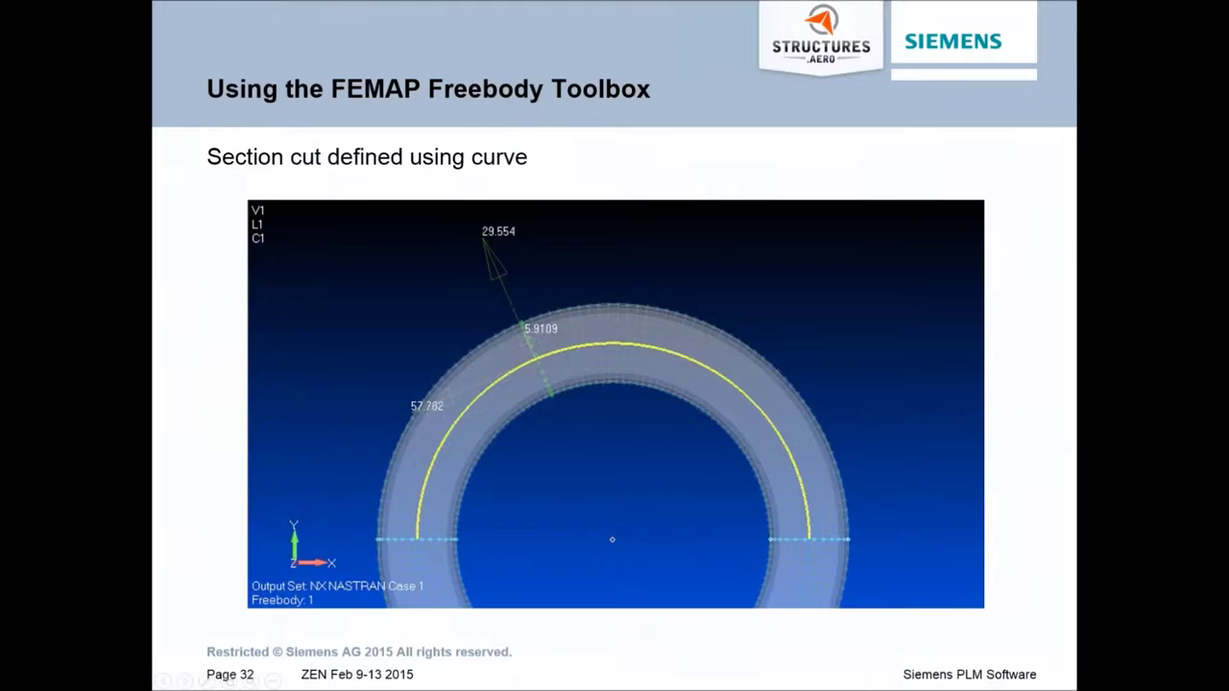
key(Right)
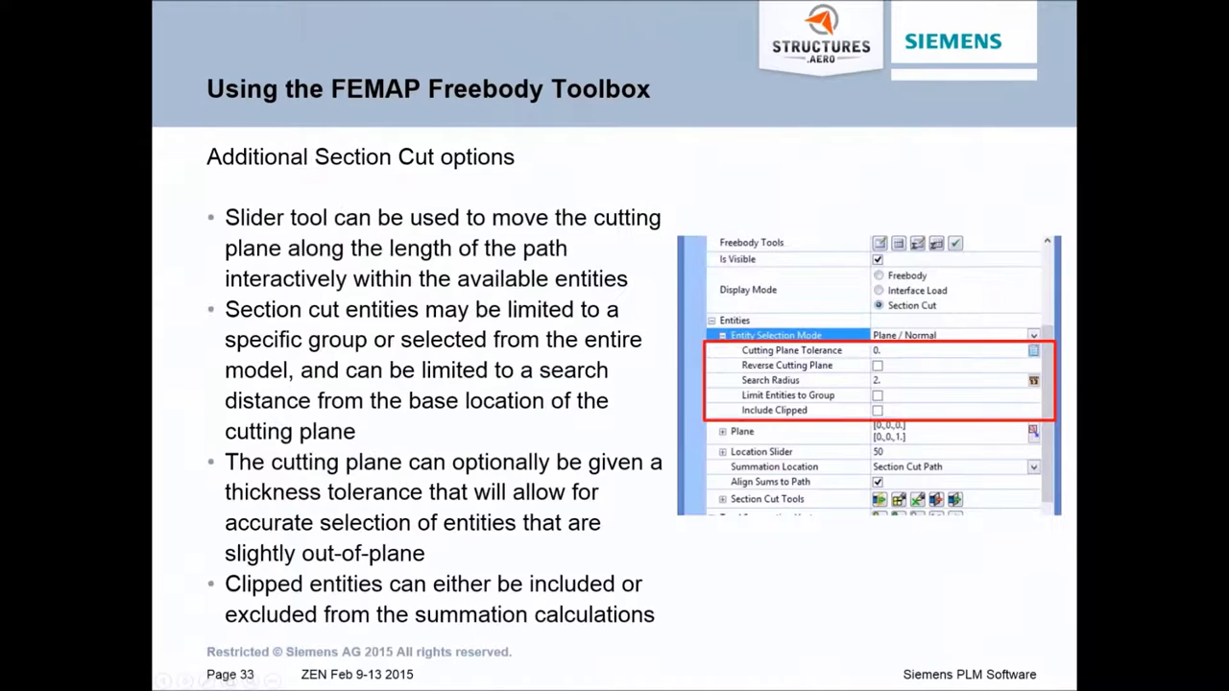
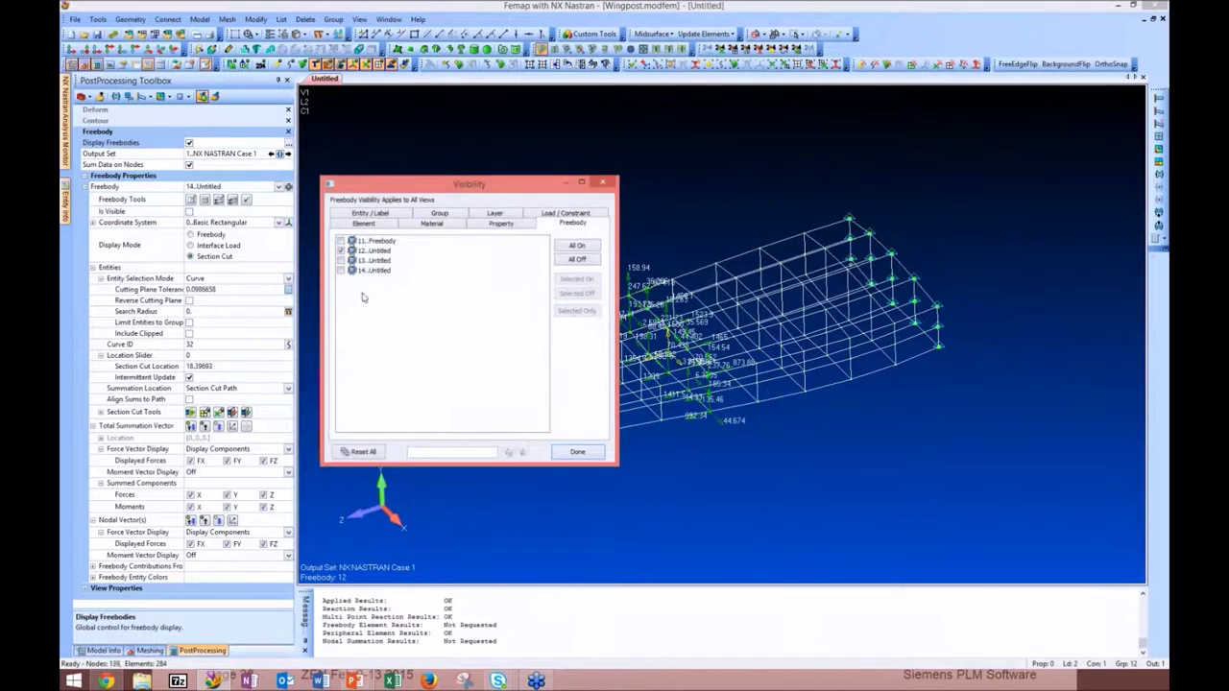
Display only freebody 11 instead of freebody 12 and inspect its nodal loads at both ends of the wing
click(341, 242)
click(341, 241)
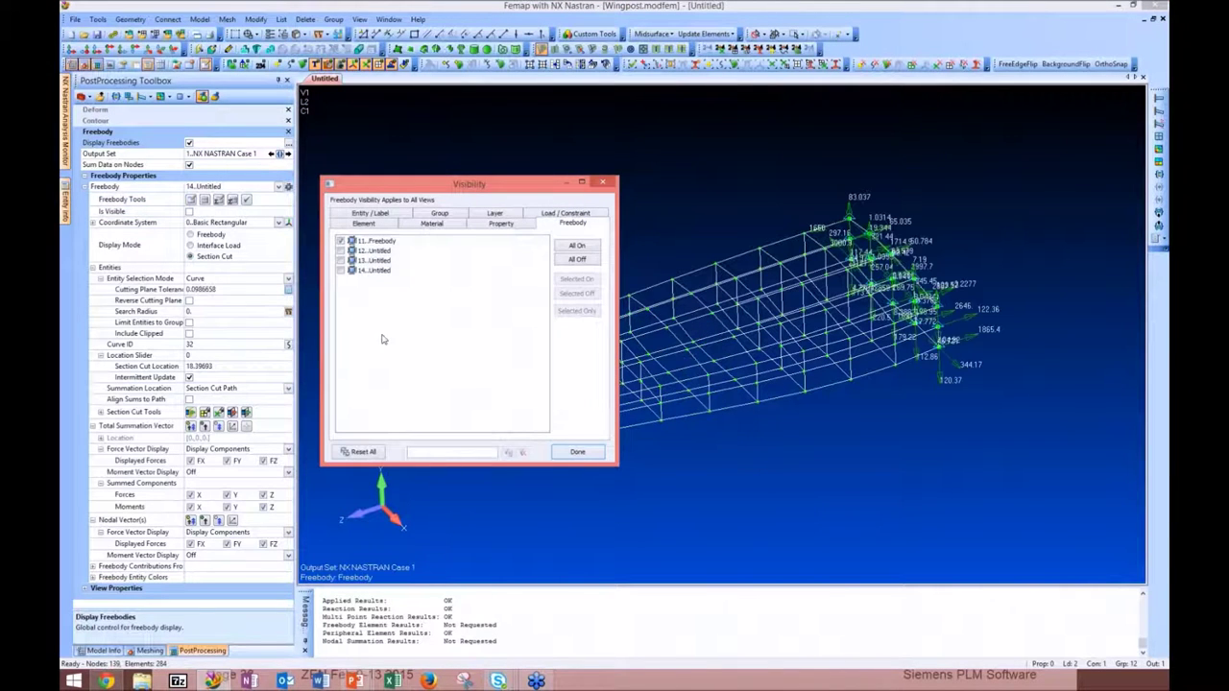
click(585, 452)
middle_drag(833, 355, 1094, 530)
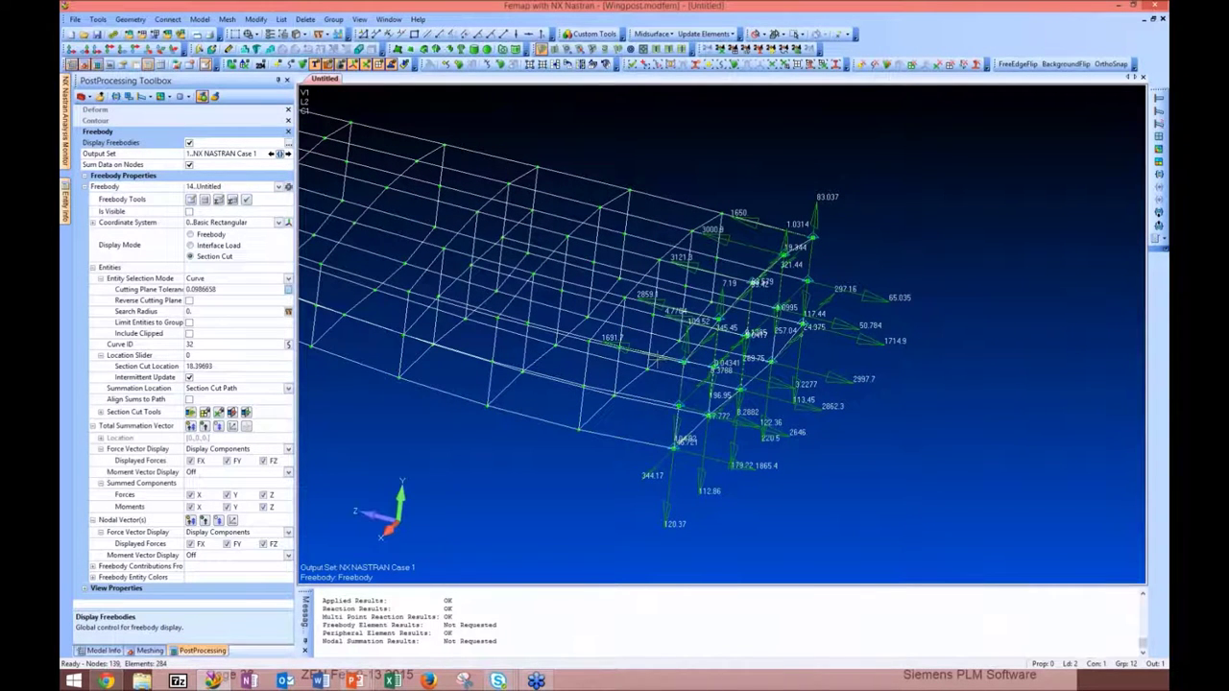
middle_drag(633, 353, 596, 216)
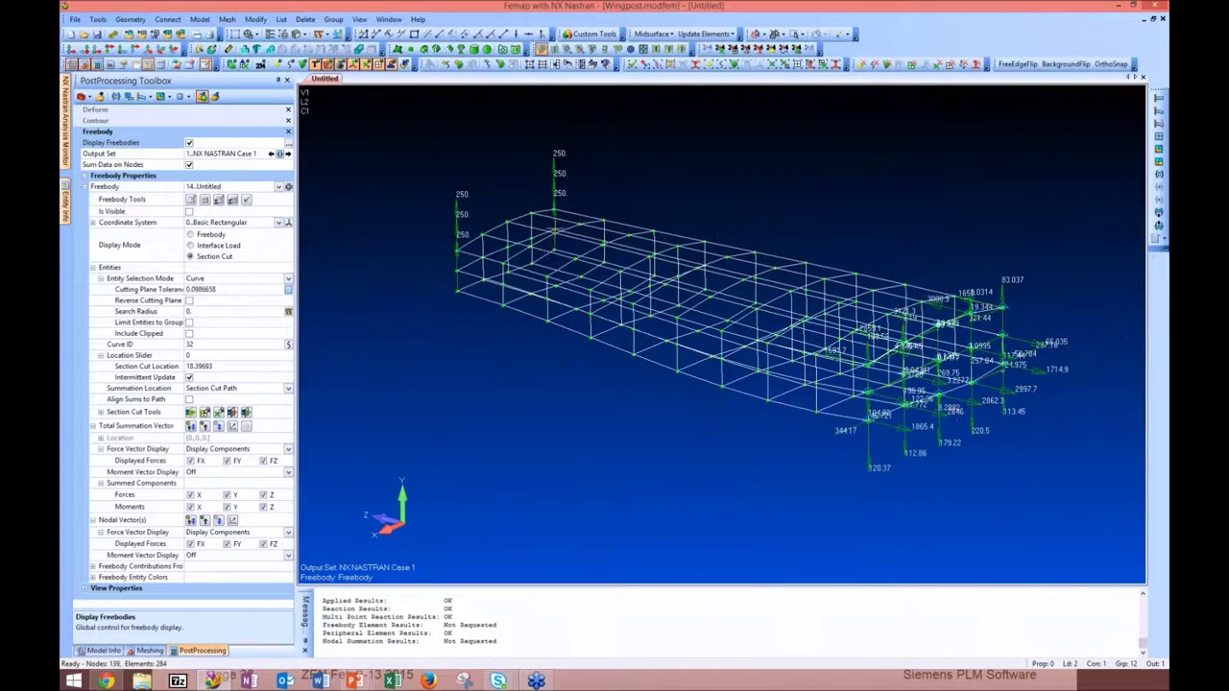
middle_drag(756, 309, 749, 316)
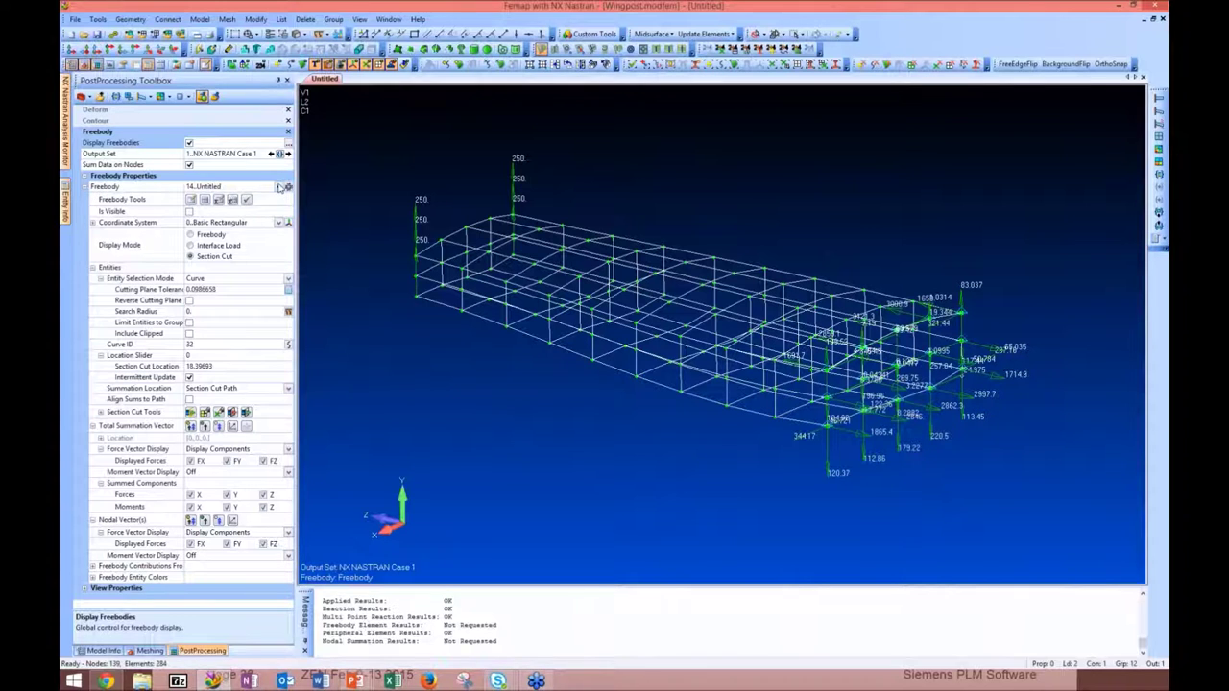
Make freebody 11 the active freebody and expand its freebody contribution options
click(281, 187)
click(227, 208)
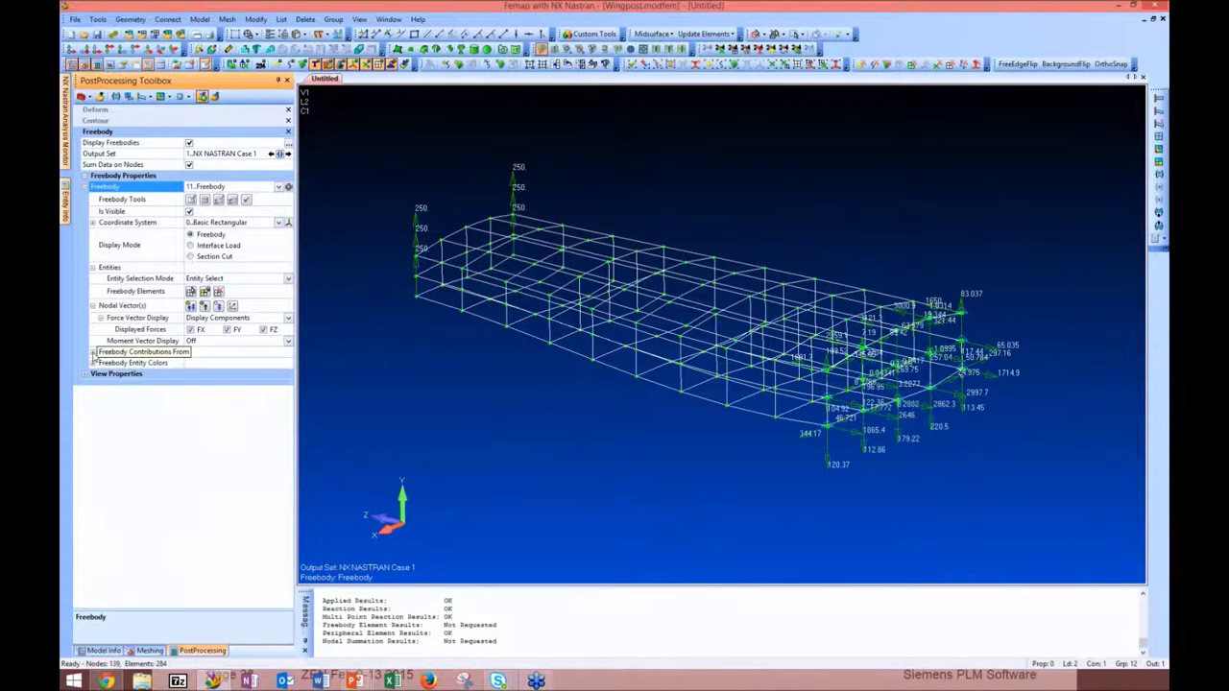
click(94, 352)
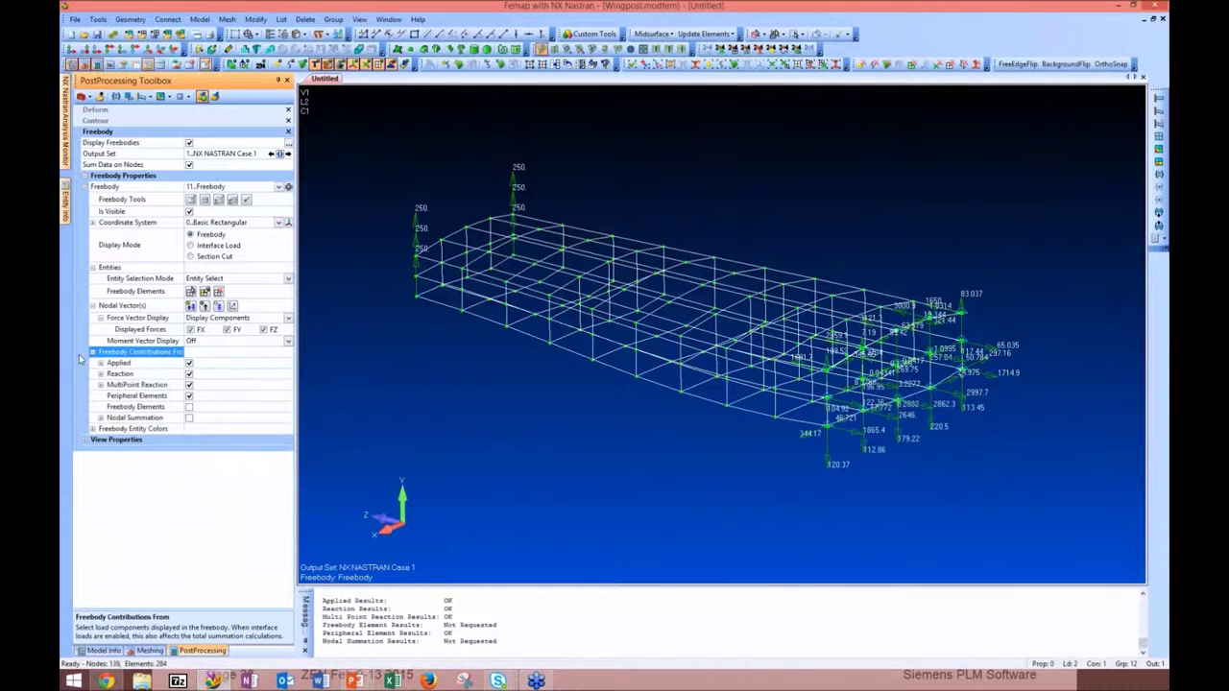
click(189, 375)
Create a new untitled freebody with ID 15 using the Freebody Only display mode and default contributions
click(290, 189)
click(289, 187)
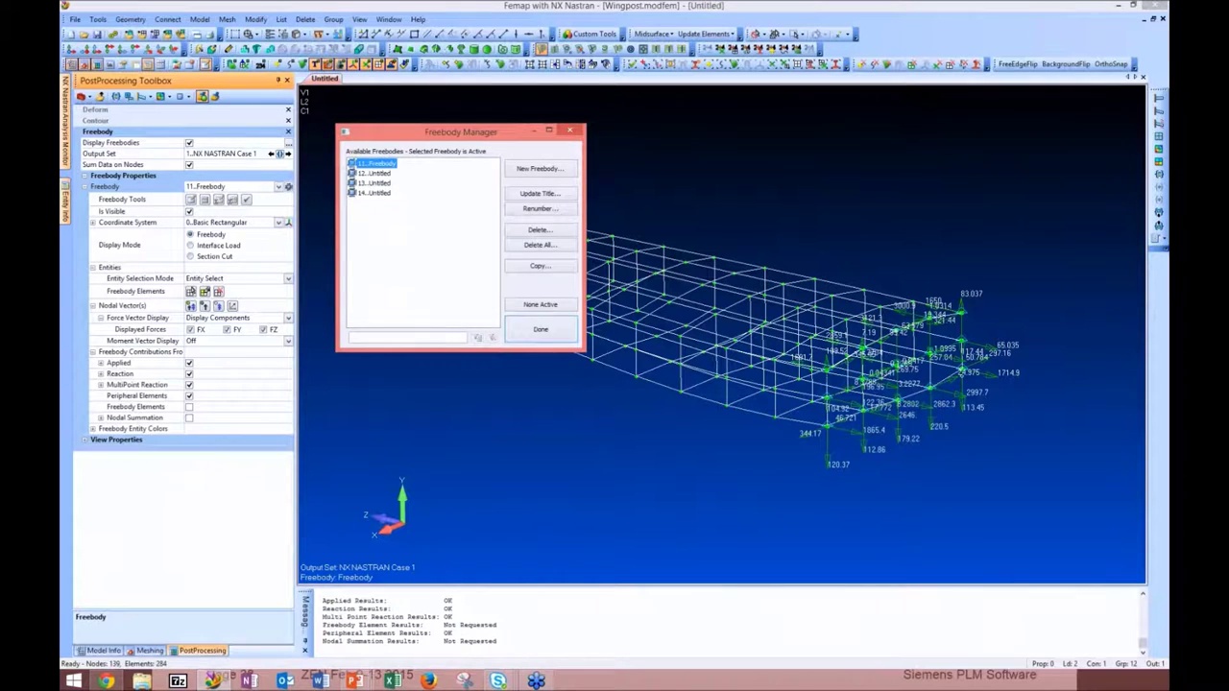
click(567, 172)
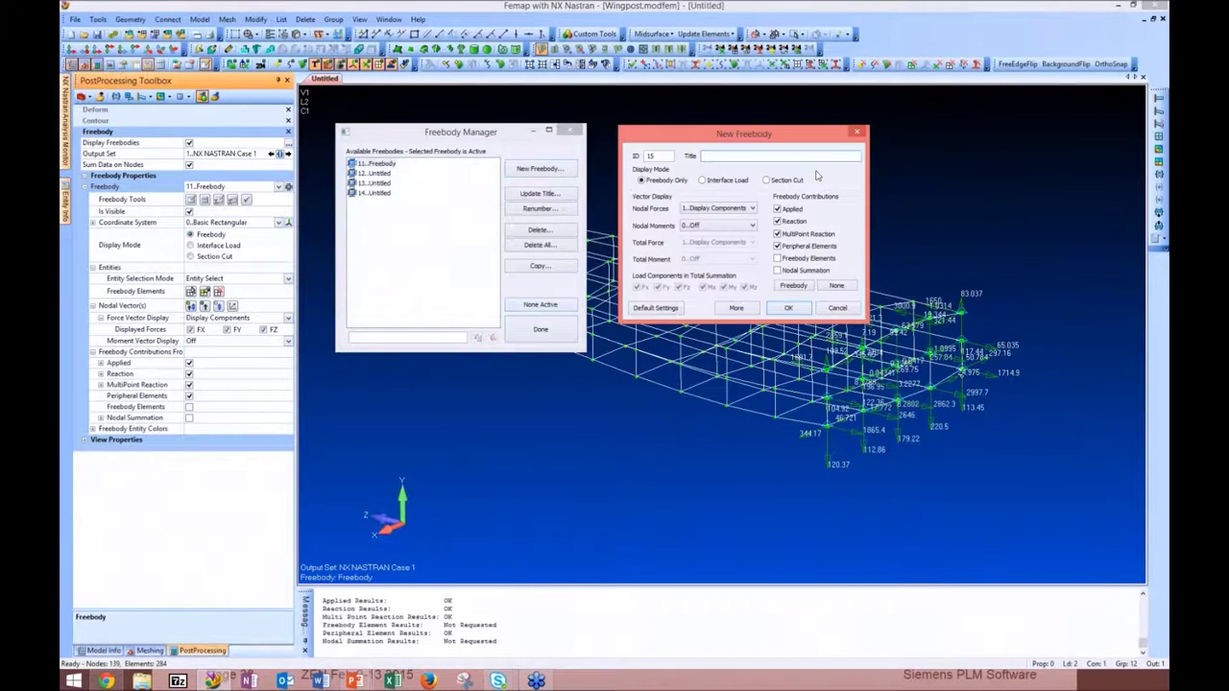
click(788, 308)
click(541, 329)
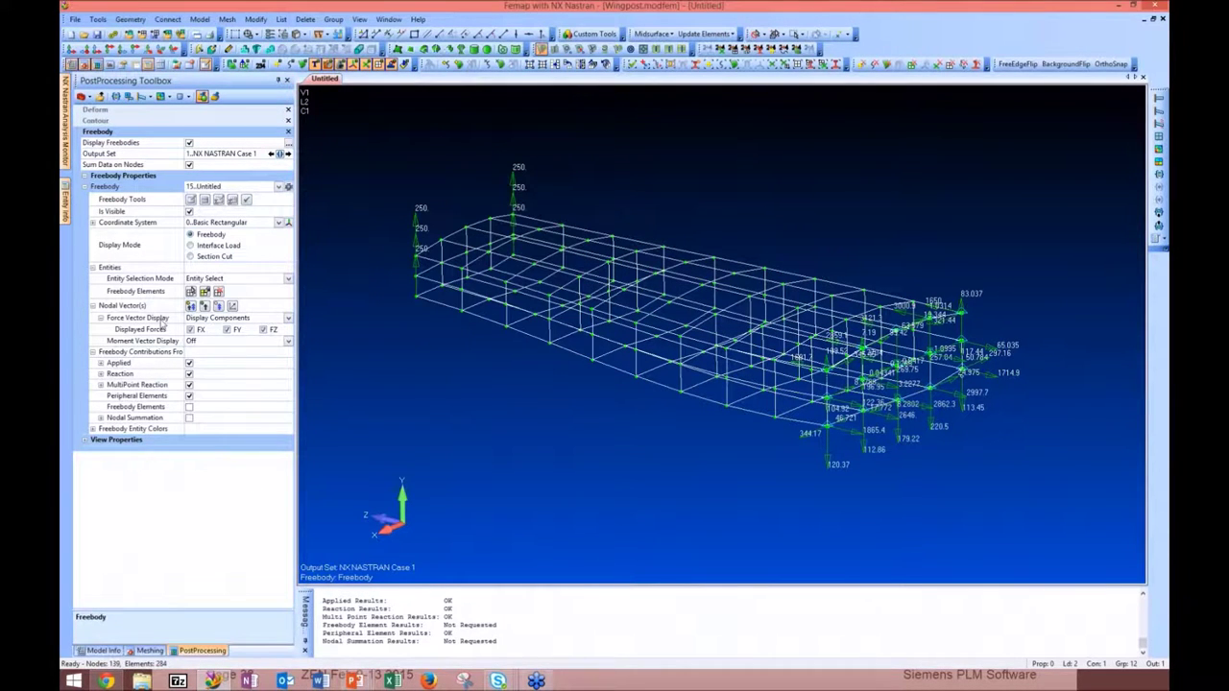
Turn on the visibility of interface load freebody 12 and make it the active freebody
click(288, 142)
click(341, 251)
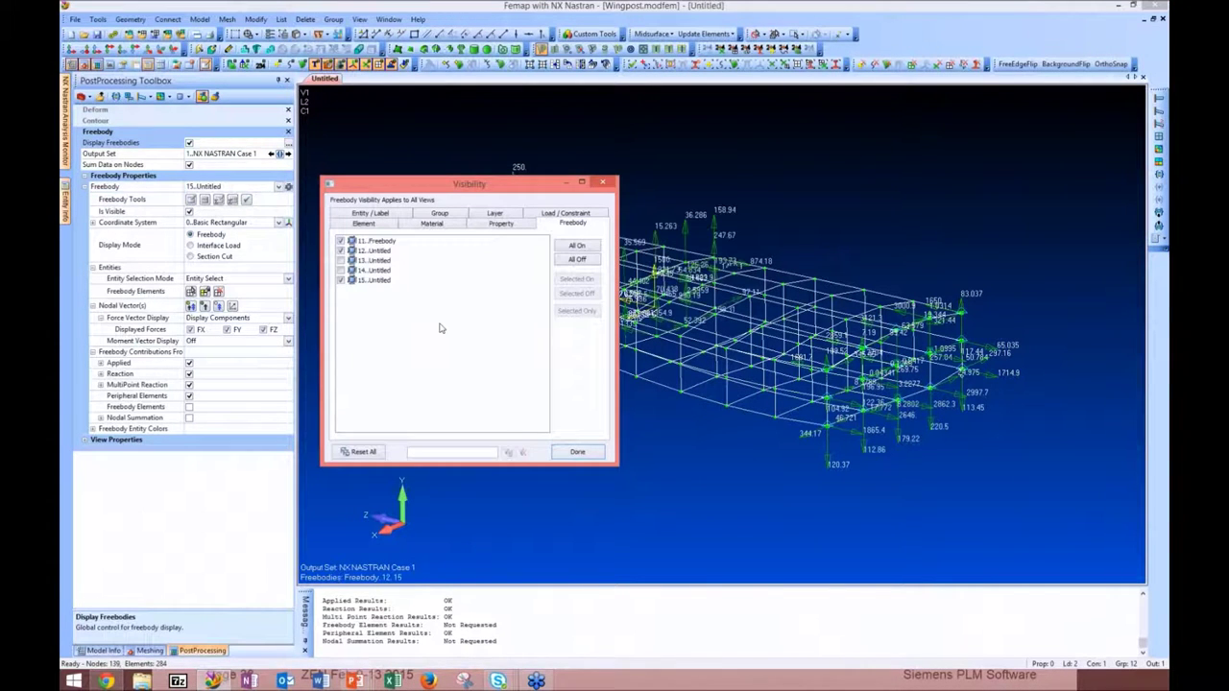
click(591, 452)
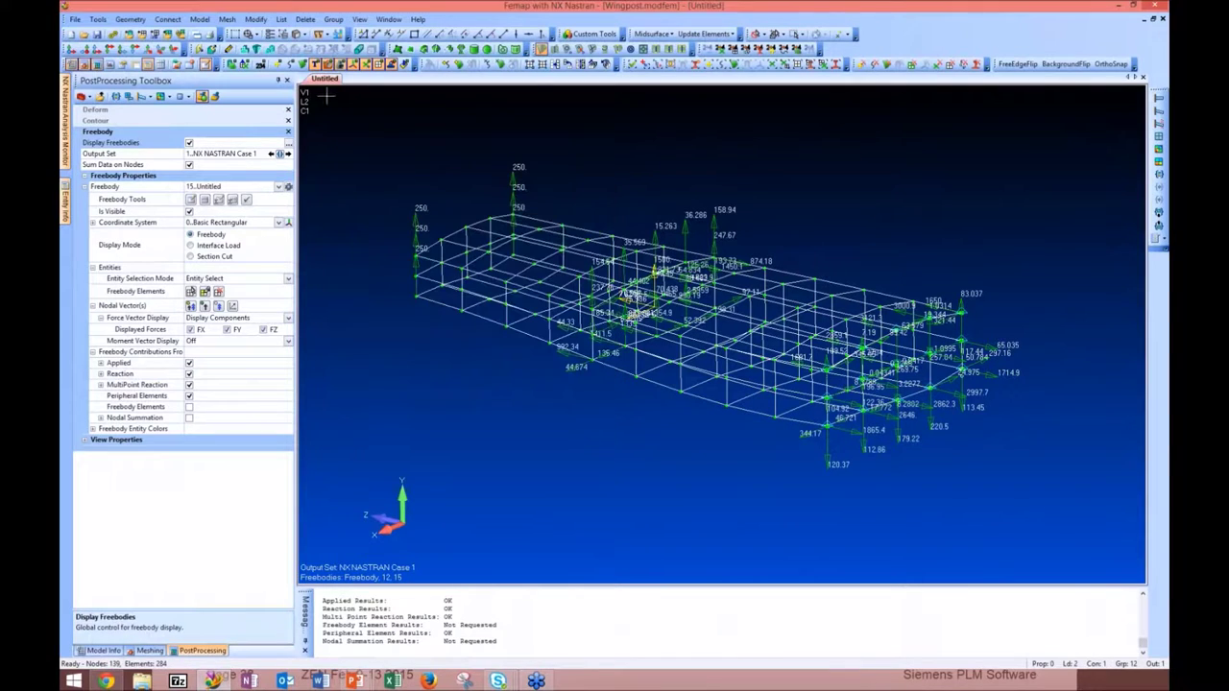
click(279, 187)
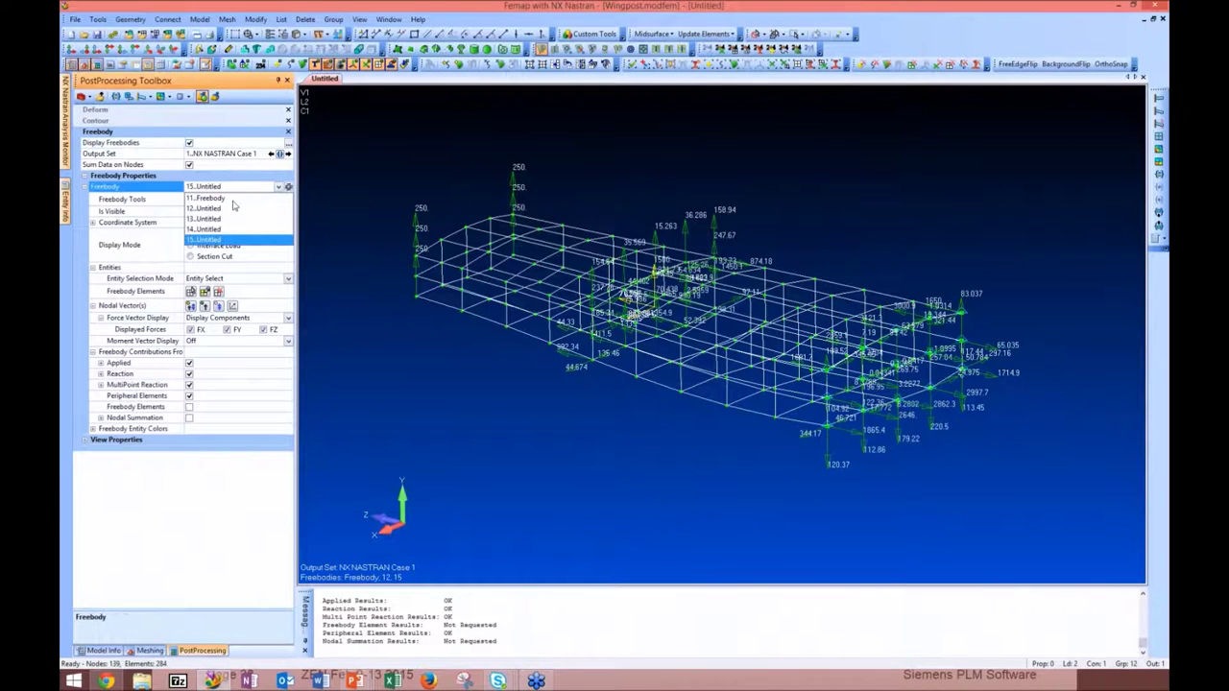
click(223, 208)
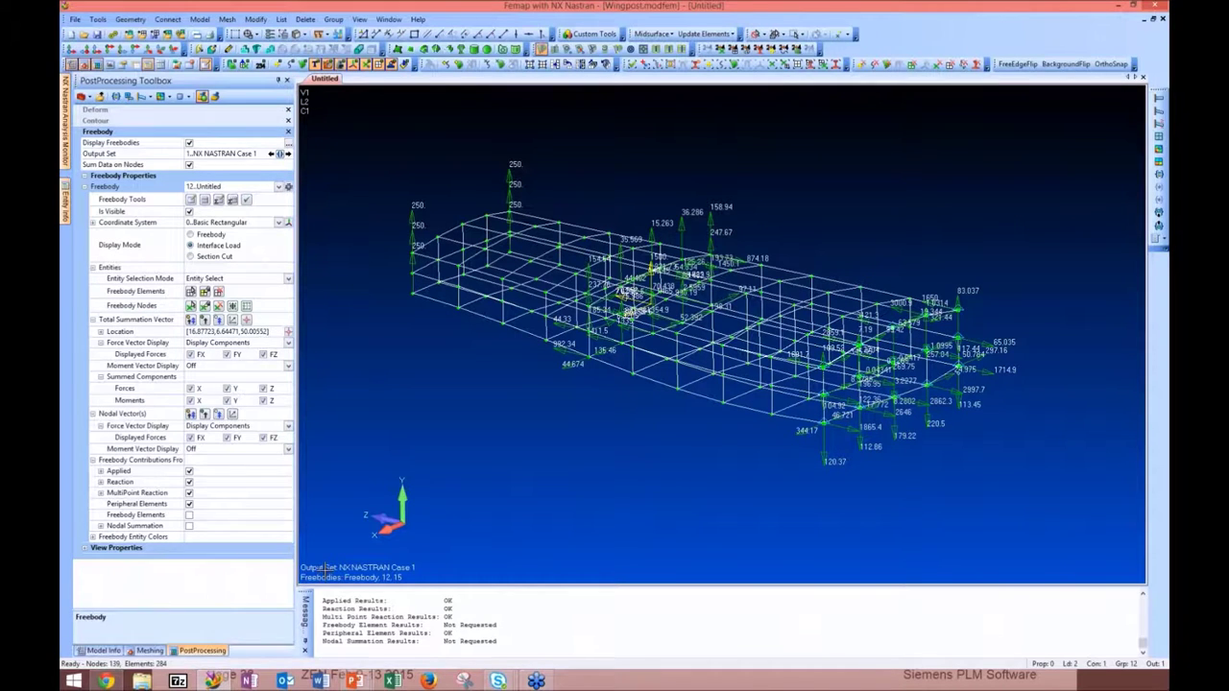
Examine the displayed freebody loads along the wing together with freebody 12's contribution settings
middle_drag(733, 430, 499, 307)
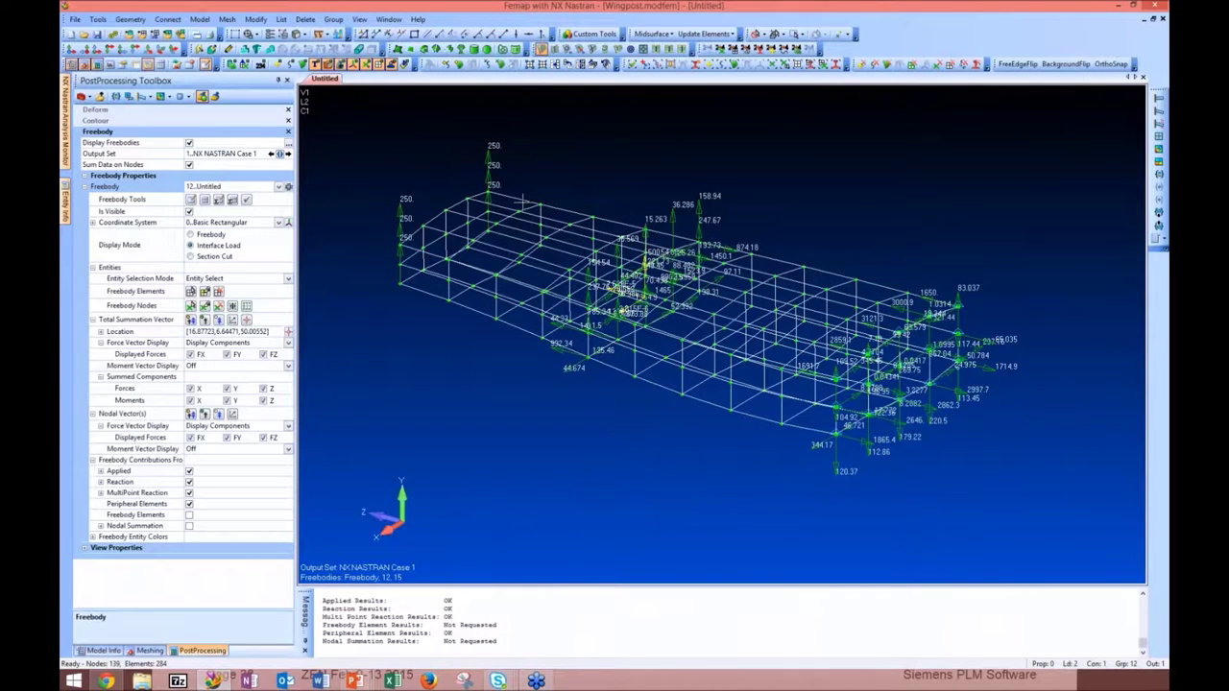
middle_drag(508, 496, 516, 475)
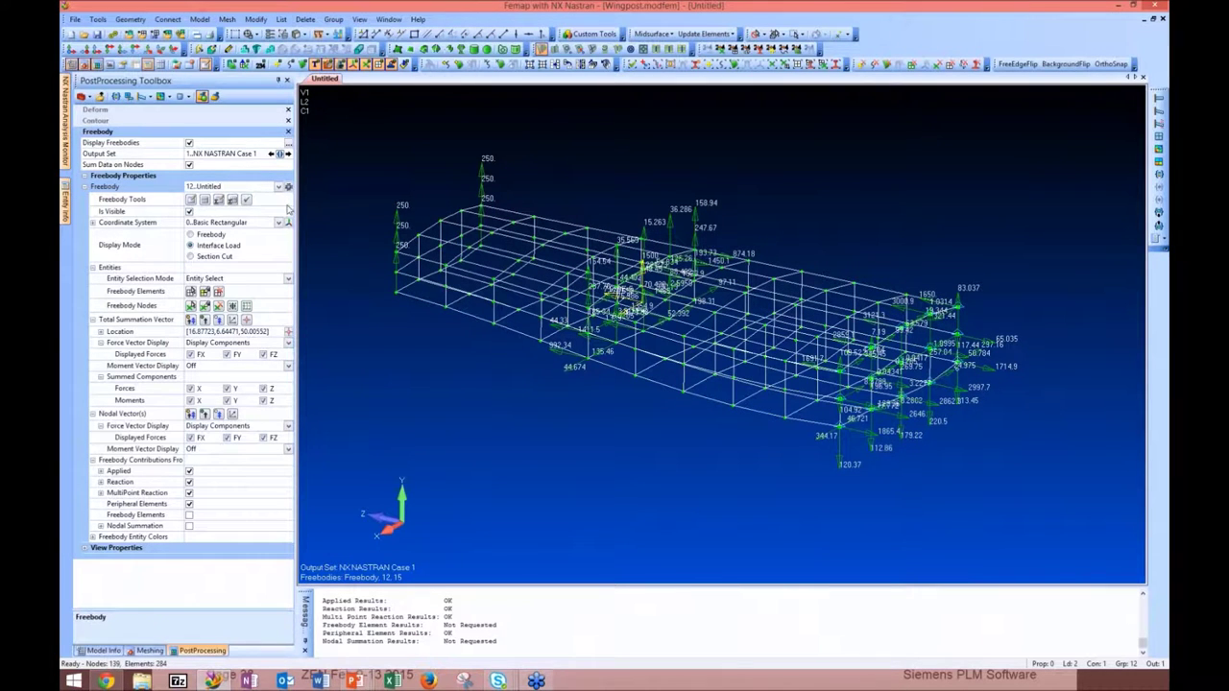
click(278, 188)
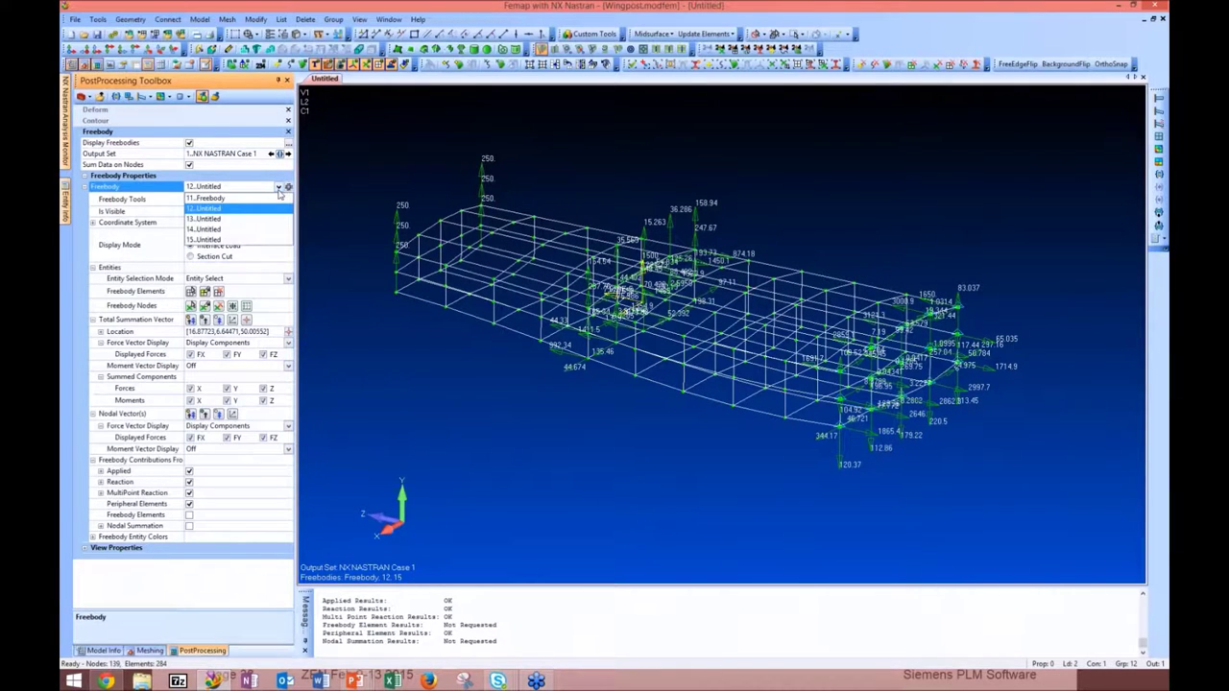
click(279, 192)
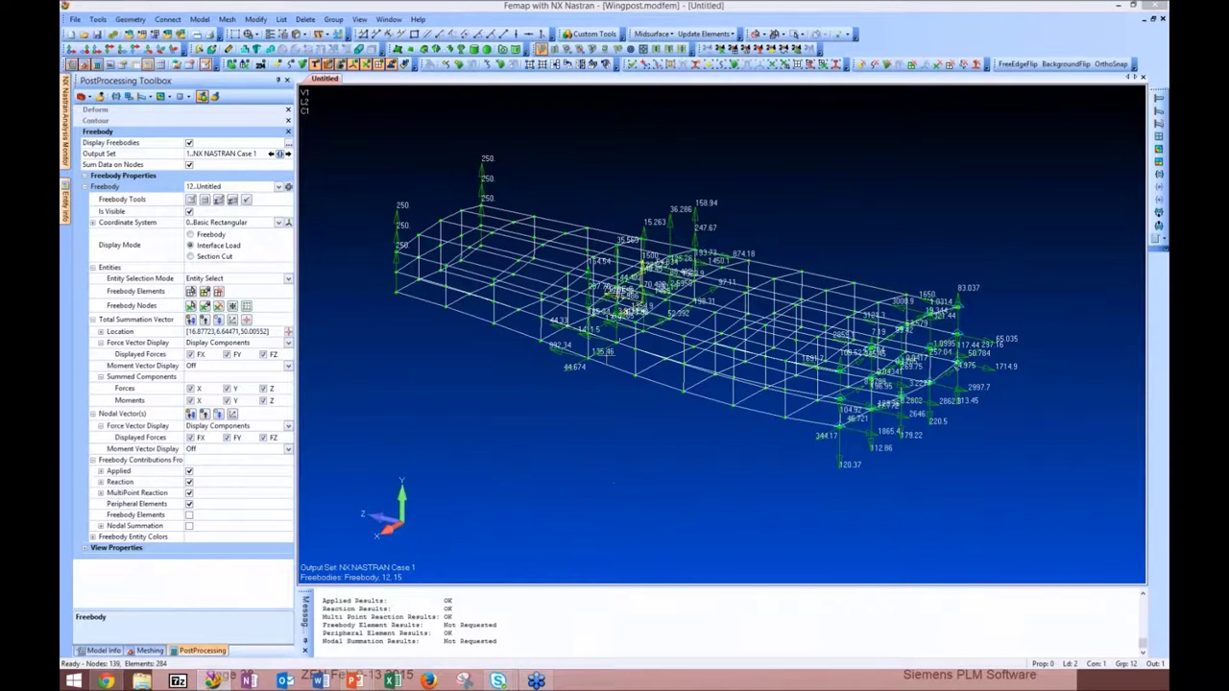
middle_drag(603, 352, 594, 384)
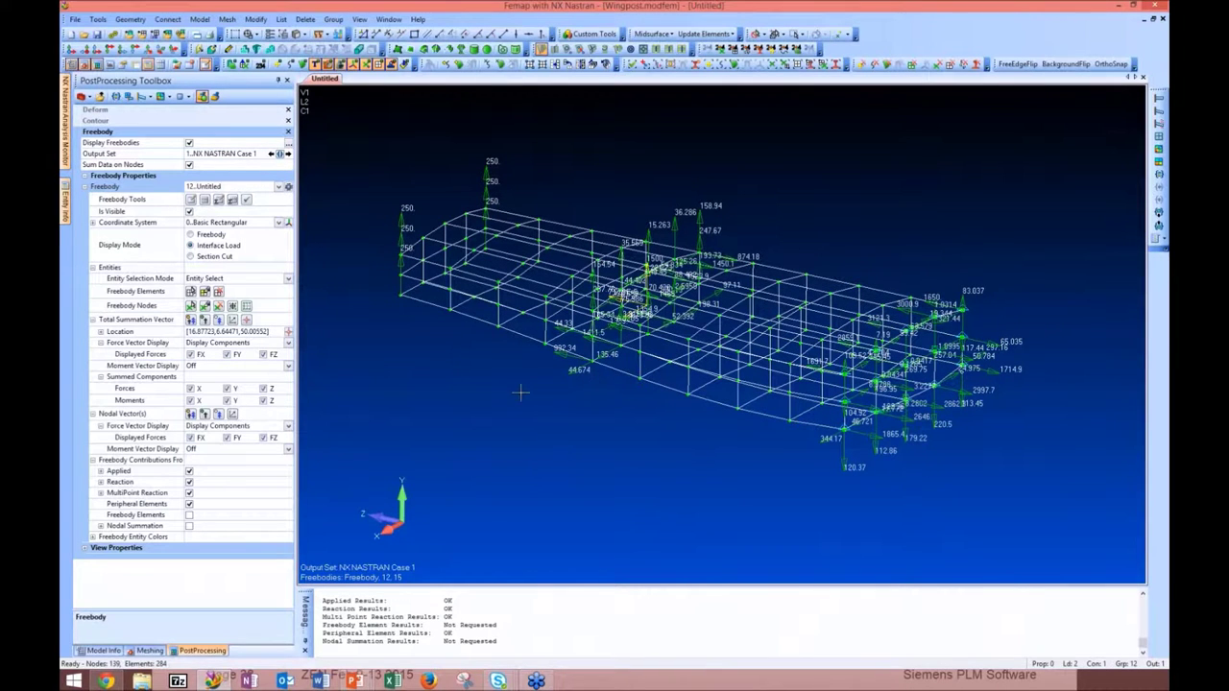
middle_drag(513, 376, 535, 381)
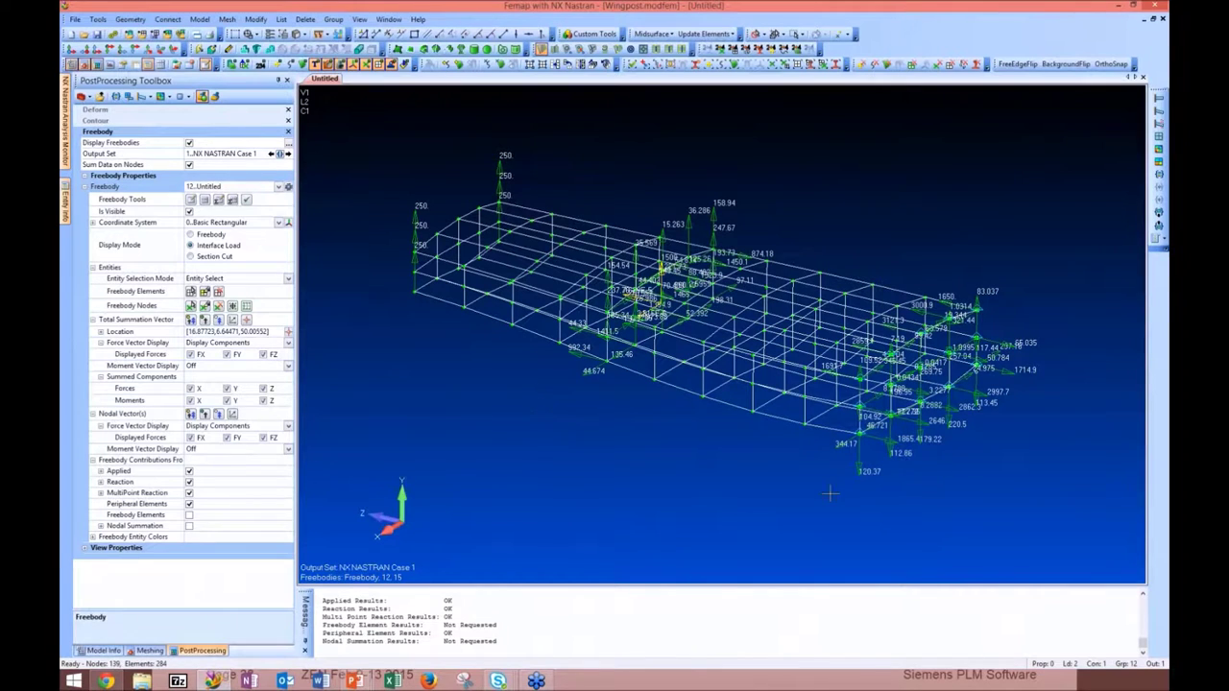
mouse_move(812, 491)
middle_down()
mouse_move(814, 480)
mouse_move(800, 496)
middle_up()
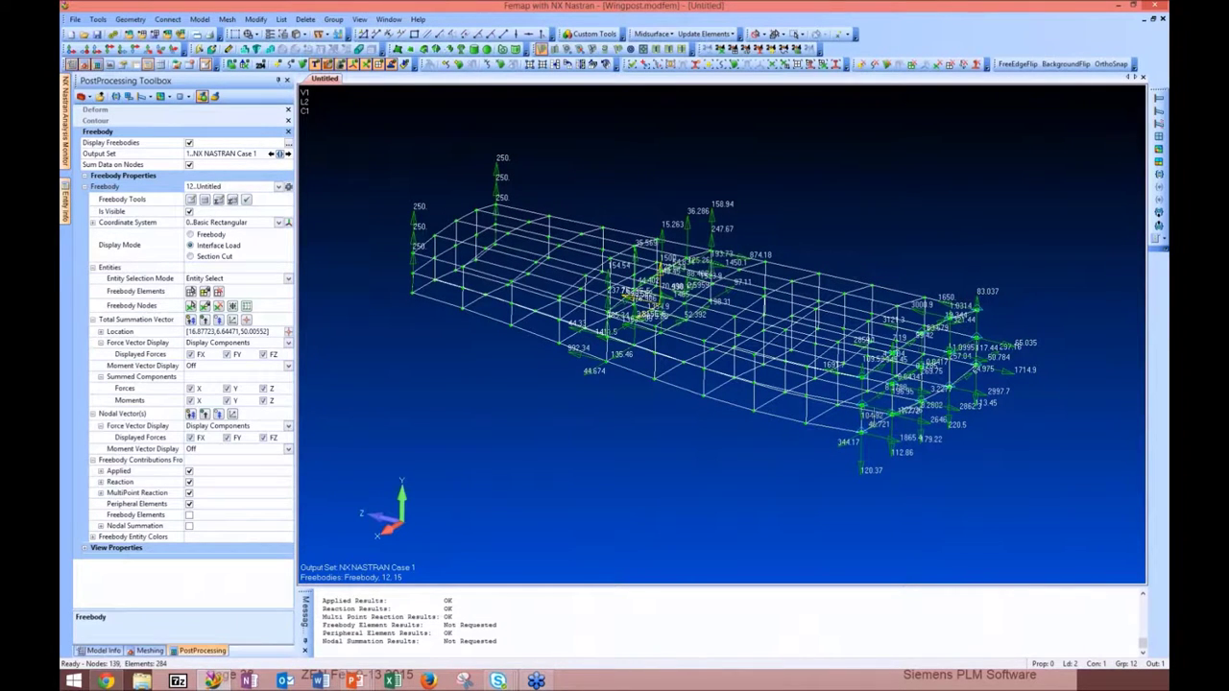
click(189, 494)
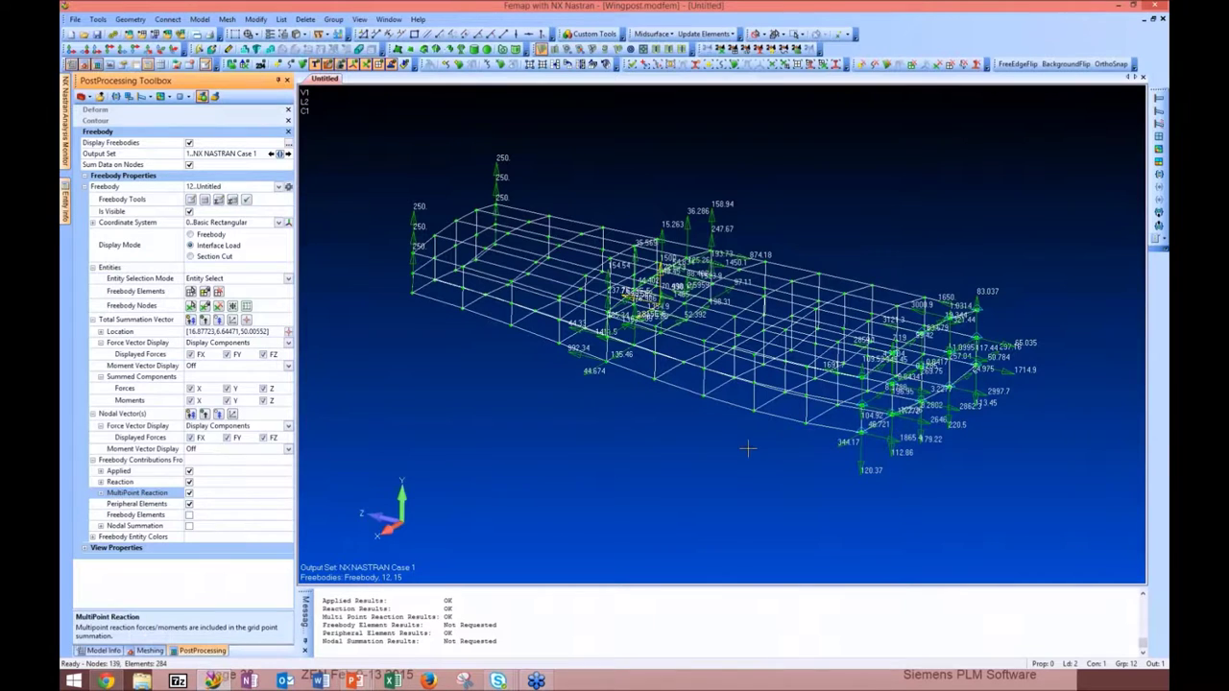
middle_drag(746, 448, 1021, 333)
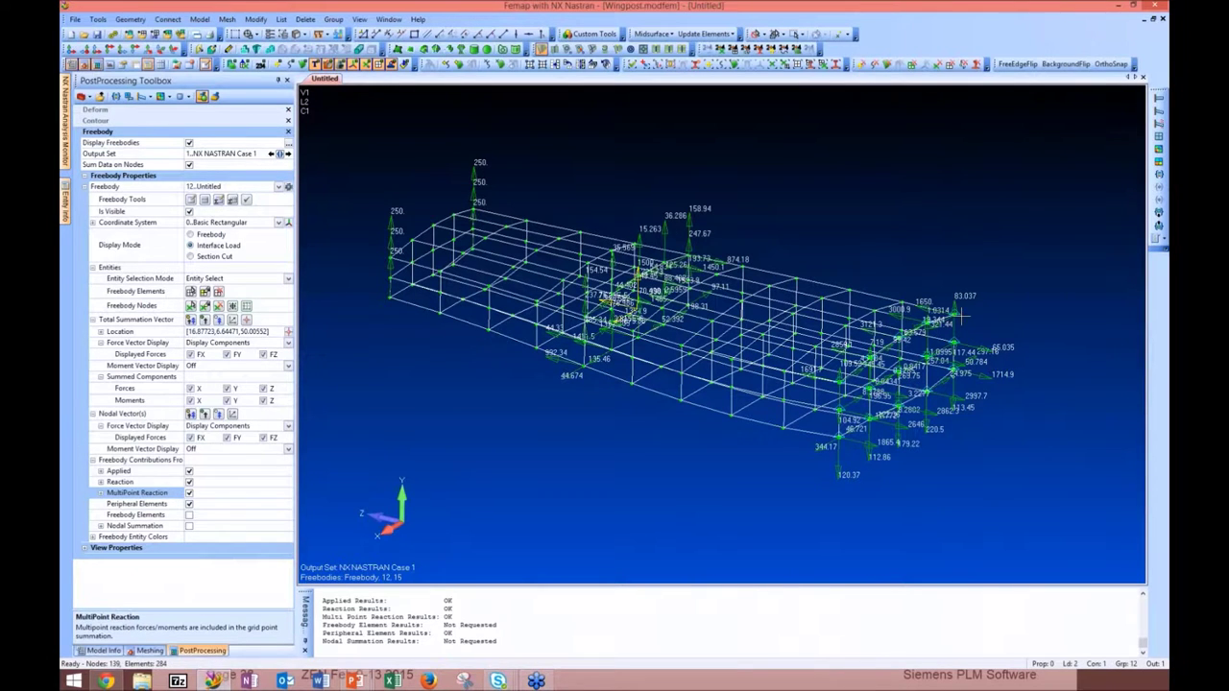
middle_drag(645, 492, 676, 488)
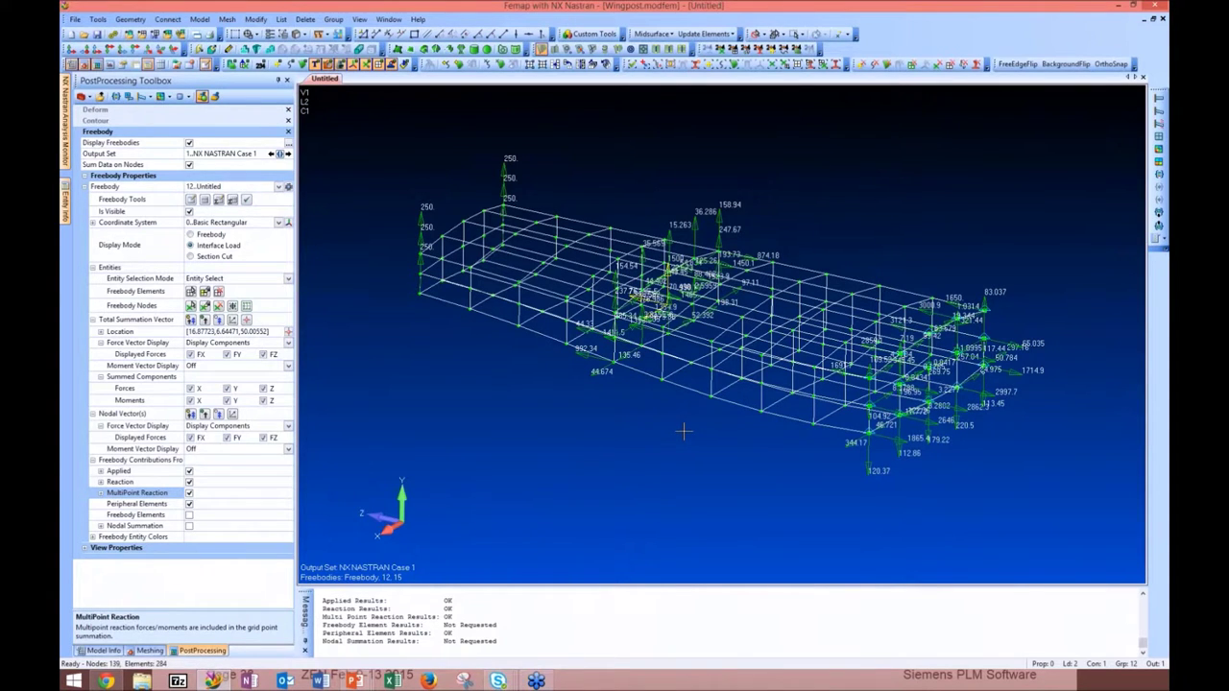
Turn off the visibility of freebodies 12 and 15, leaving only freebody 11 displayed
click(287, 145)
click(340, 250)
click(340, 279)
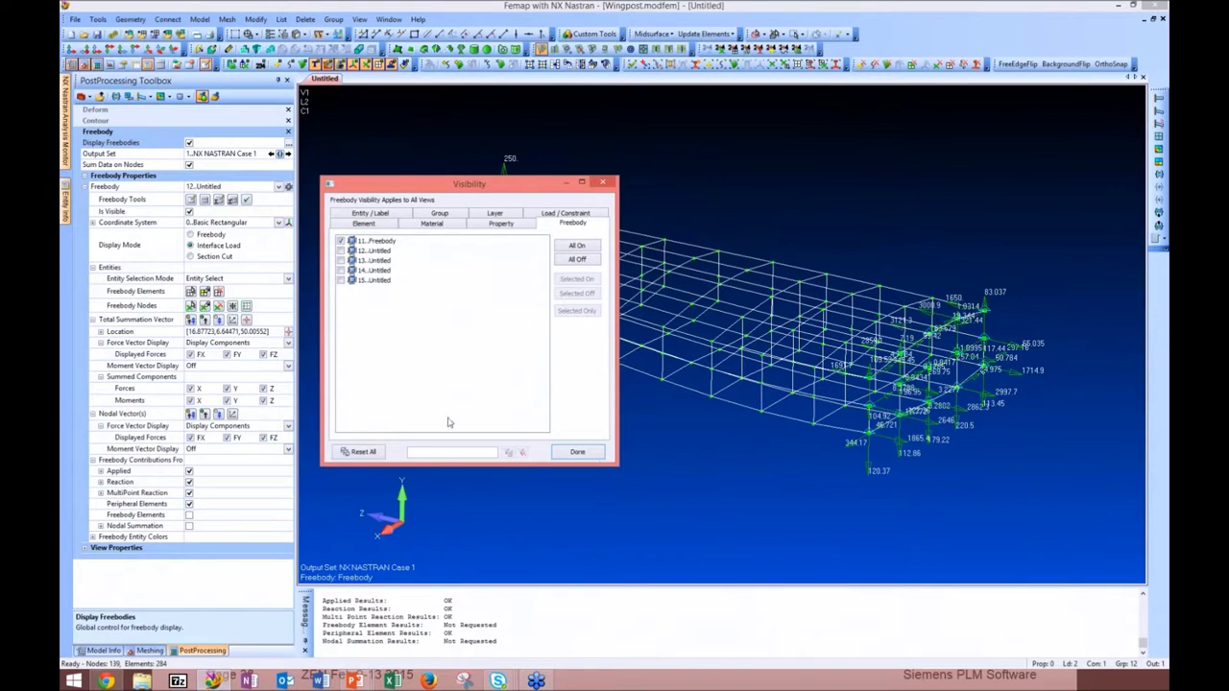
click(577, 451)
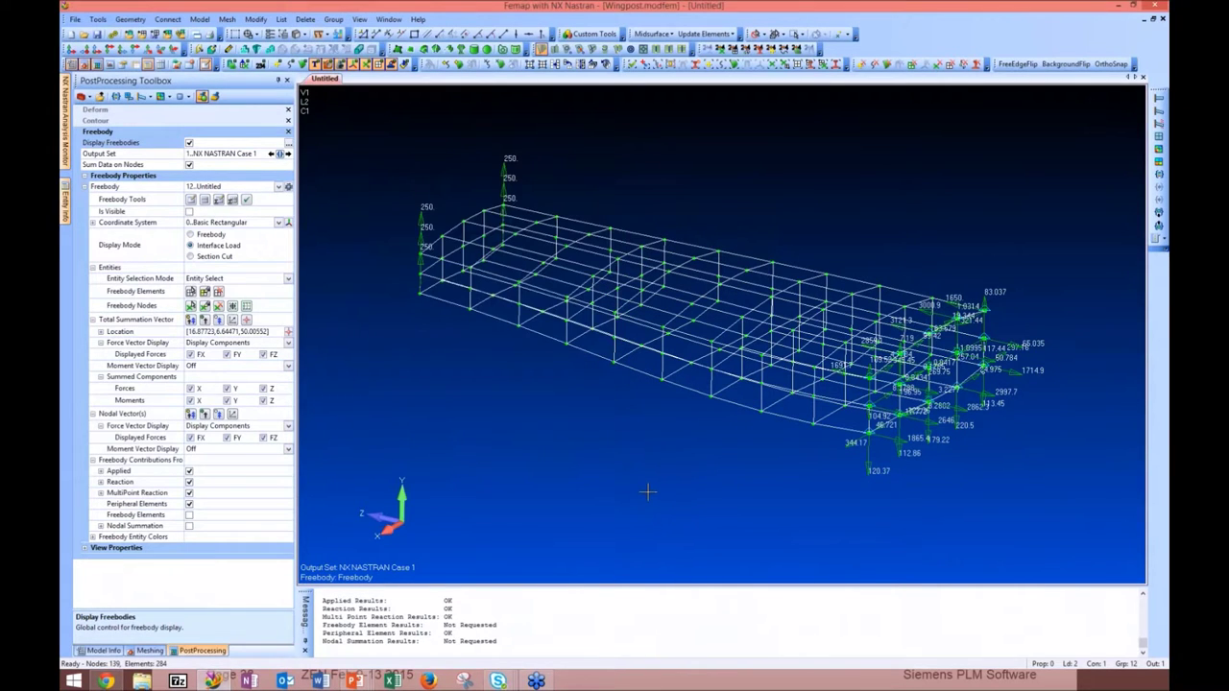